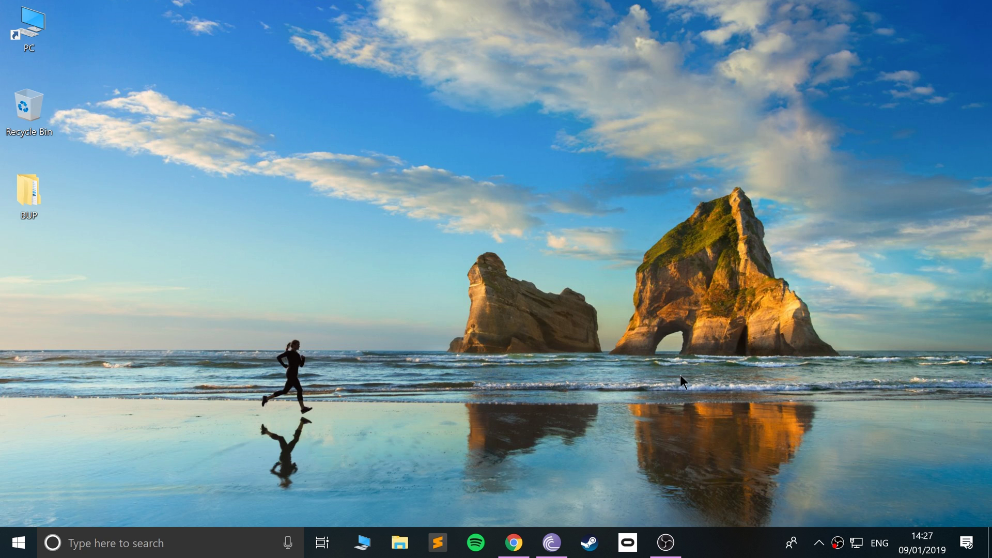
- Open a new maximized Chrome window and load rpcs3.net from the 'rpcs3' suggestion
{"action": "right_click", "coordinate": [514, 543]}
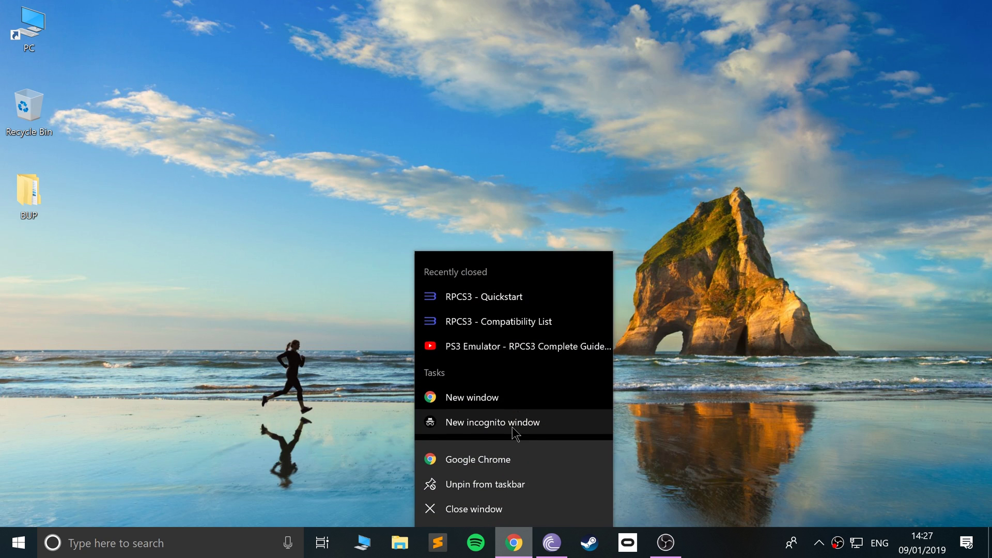
{"action": "left_click", "coordinate": [496, 460]}
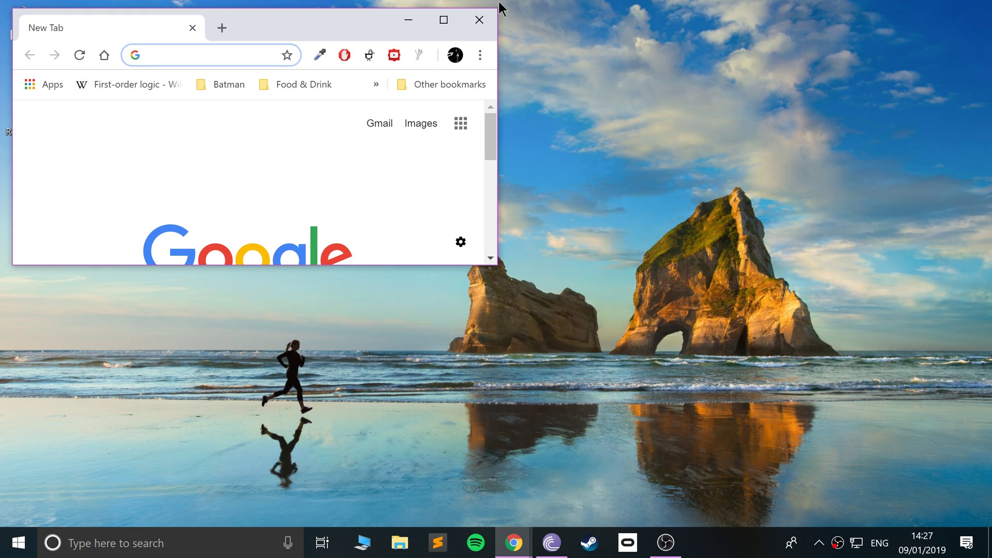
{"action": "left_click", "coordinate": [443, 21]}
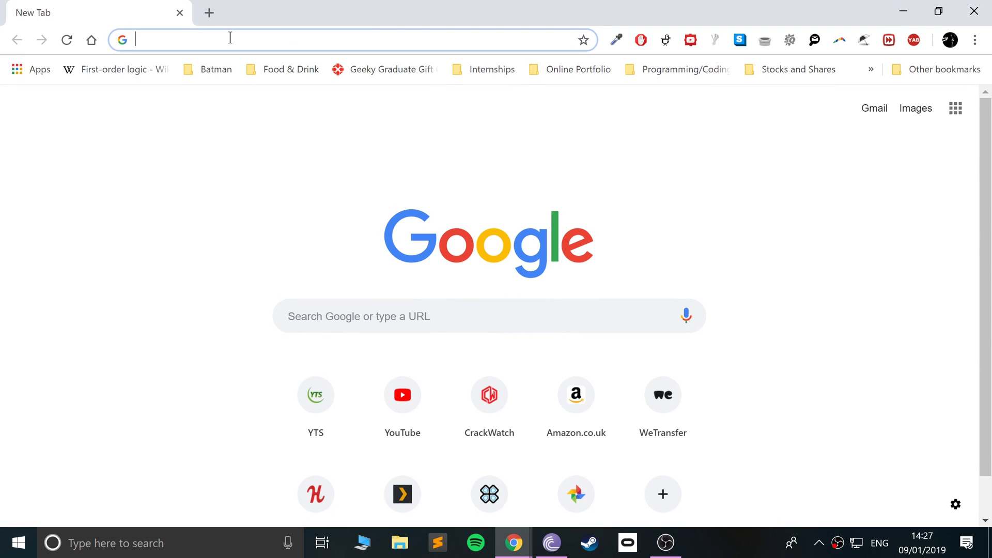
{"action": "type", "text": "rpcs3"}
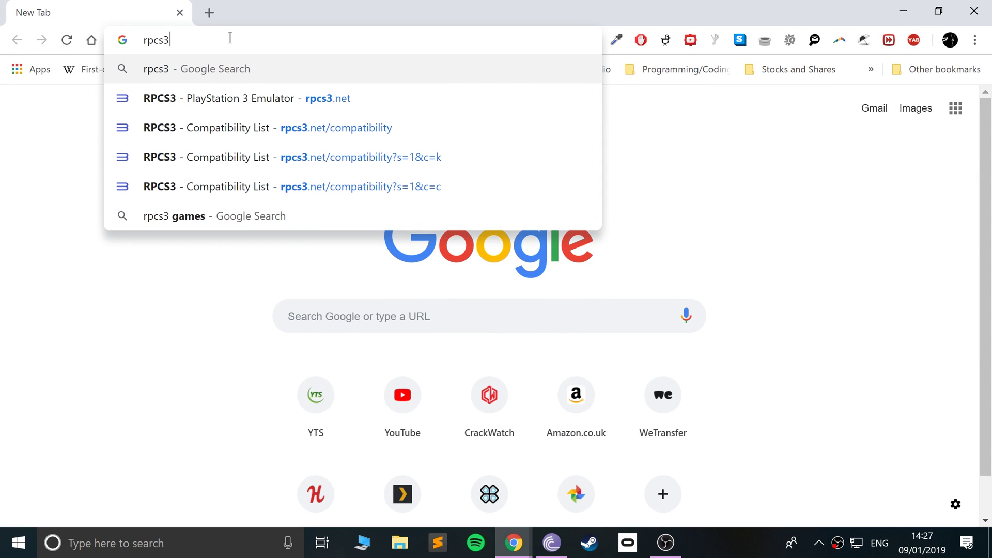
{"action": "key", "text": "Down"}
{"action": "key", "text": "Return"}
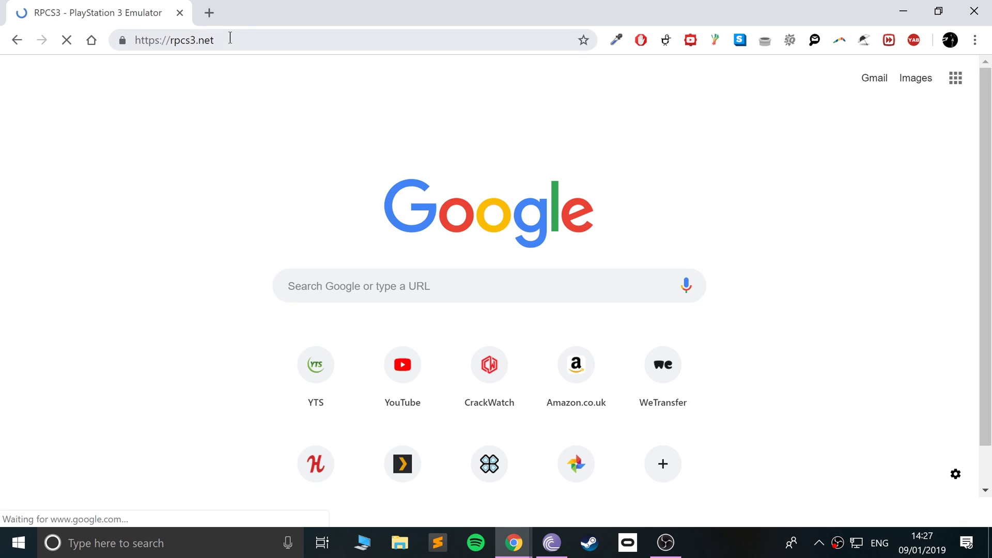
- Download the Windows build of RPCS3 v0.0.5-7679 Alpha from the download page
{"action": "left_click", "coordinate": [282, 81]}
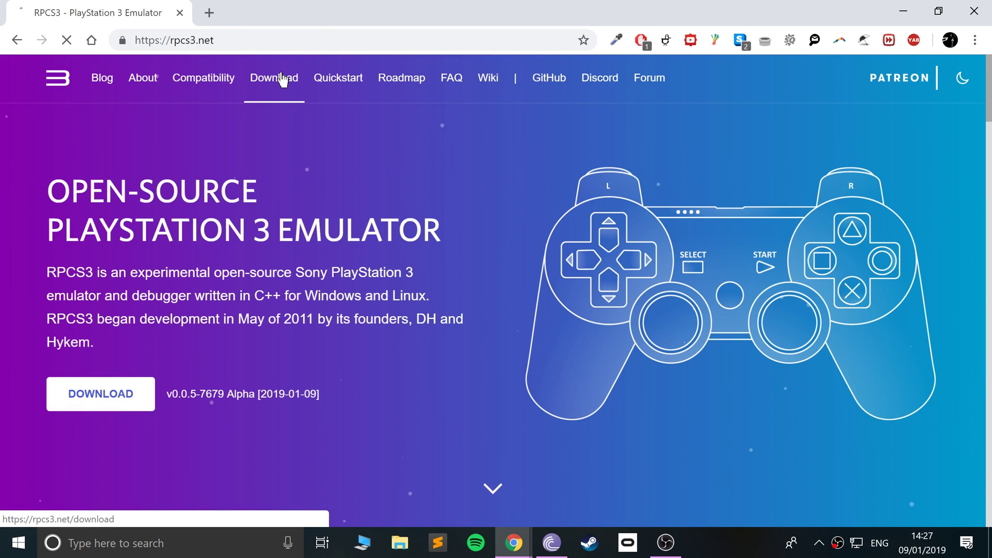
{"action": "scroll", "coordinate": [393, 289], "scroll_direction": "down", "scroll_amount": 10}
{"action": "scroll", "coordinate": [390, 305], "scroll_direction": "down", "scroll_amount": 2}
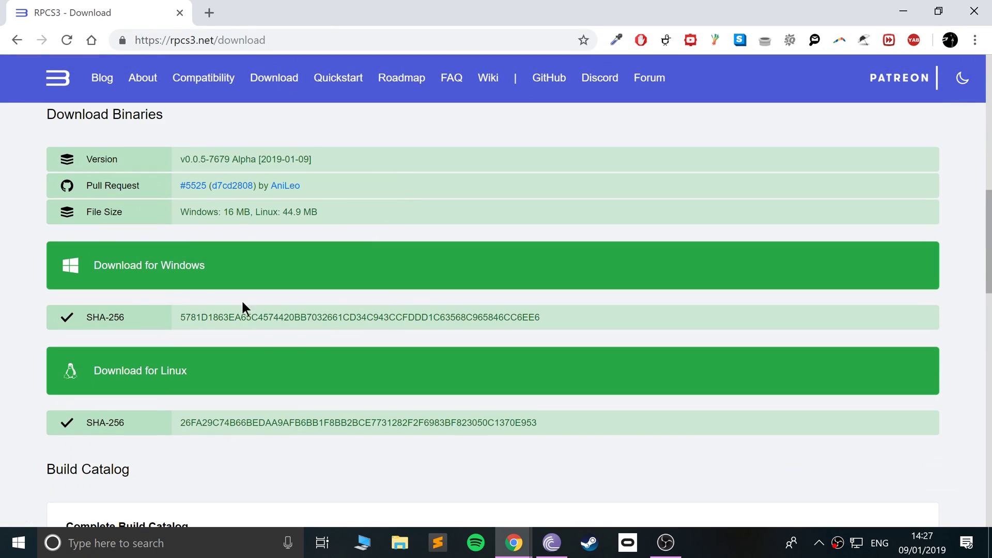
{"action": "left_click", "coordinate": [169, 268]}
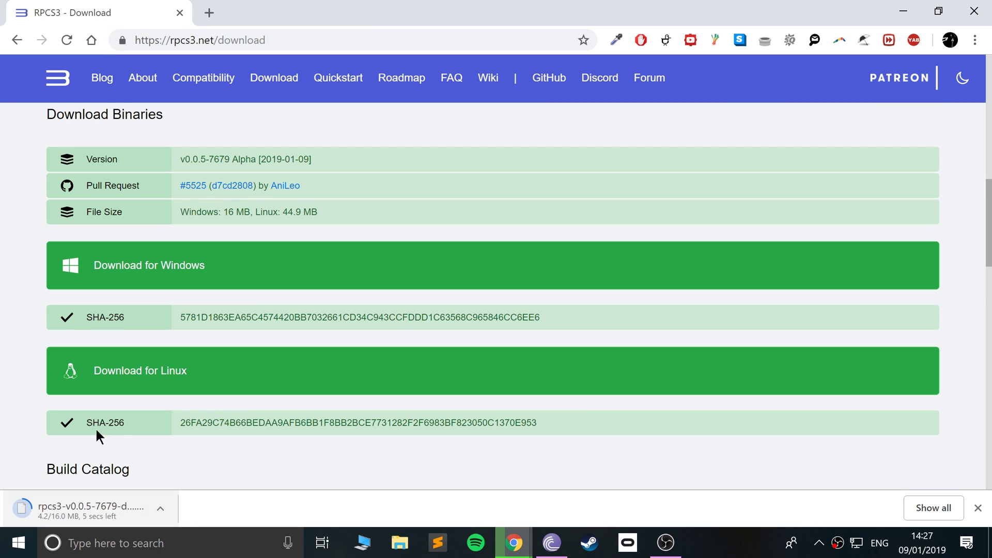
{"action": "scroll", "coordinate": [201, 385], "scroll_direction": "down", "scroll_amount": 11}
{"action": "scroll", "coordinate": [186, 328], "scroll_direction": "up", "scroll_amount": 16}
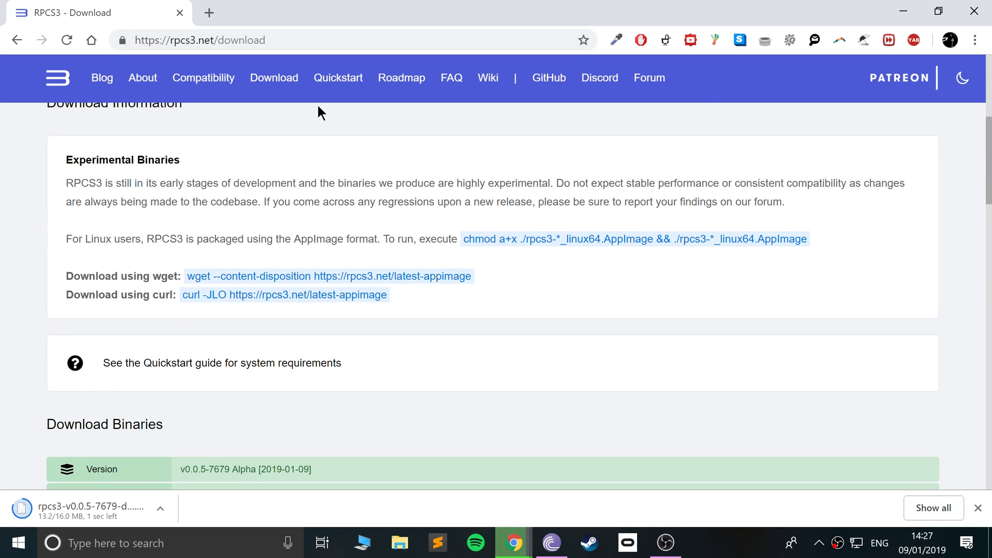
{"action": "scroll", "coordinate": [330, 111], "scroll_direction": "up", "scroll_amount": 2}
- Open the PS3UPDAT.PUP system update page from the RPCS3 Quickstart guide
{"action": "left_click", "coordinate": [328, 79]}
{"action": "scroll", "coordinate": [330, 269], "scroll_direction": "down", "scroll_amount": 8}
{"action": "scroll", "coordinate": [312, 329], "scroll_direction": "down", "scroll_amount": 5}
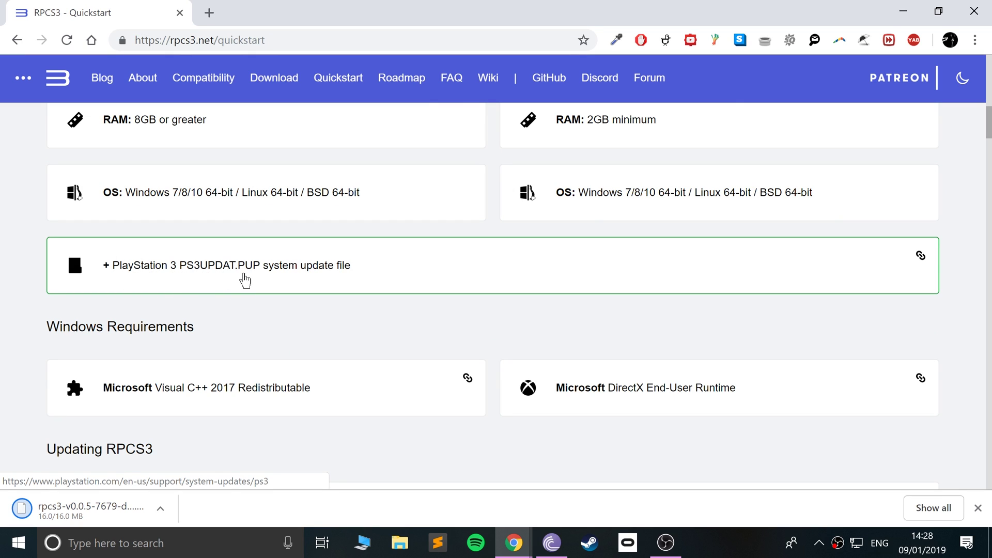
{"action": "left_click", "coordinate": [183, 273]}
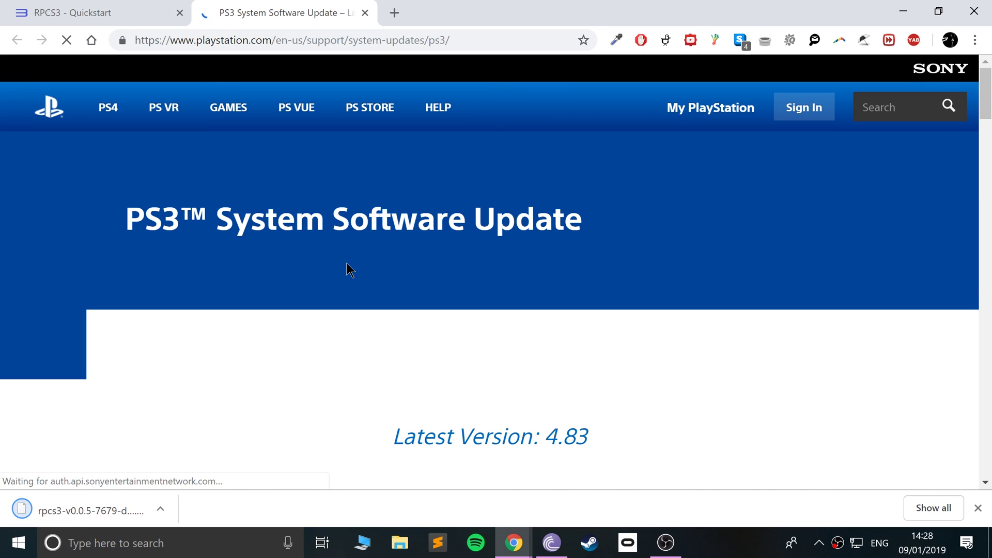
- Start the PS3UPDAT.PUP download, cancel PS3UPDAT (1).PUP, and return to the Quickstart tab
{"action": "scroll", "coordinate": [485, 276], "scroll_direction": "down", "scroll_amount": 3}
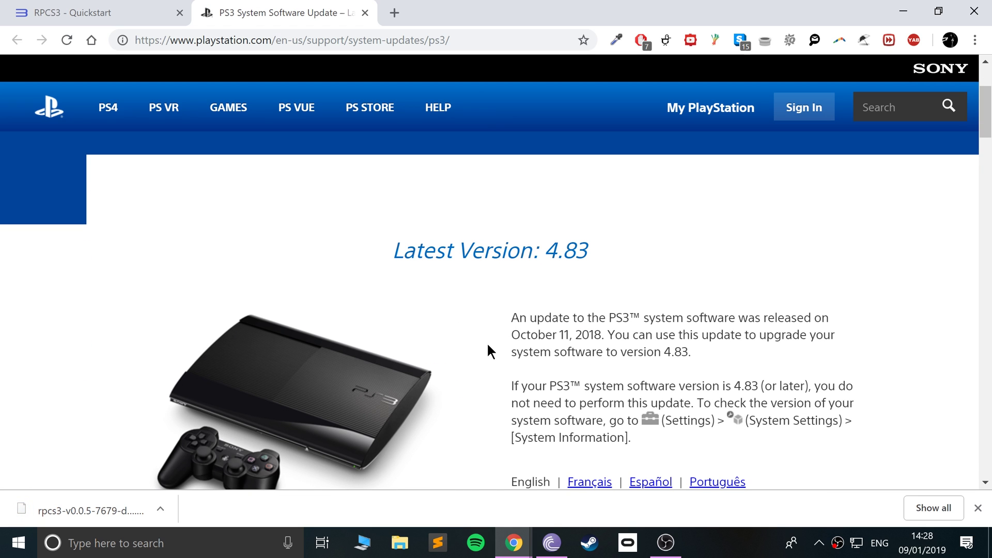
{"action": "scroll", "coordinate": [487, 341], "scroll_direction": "down", "scroll_amount": 3}
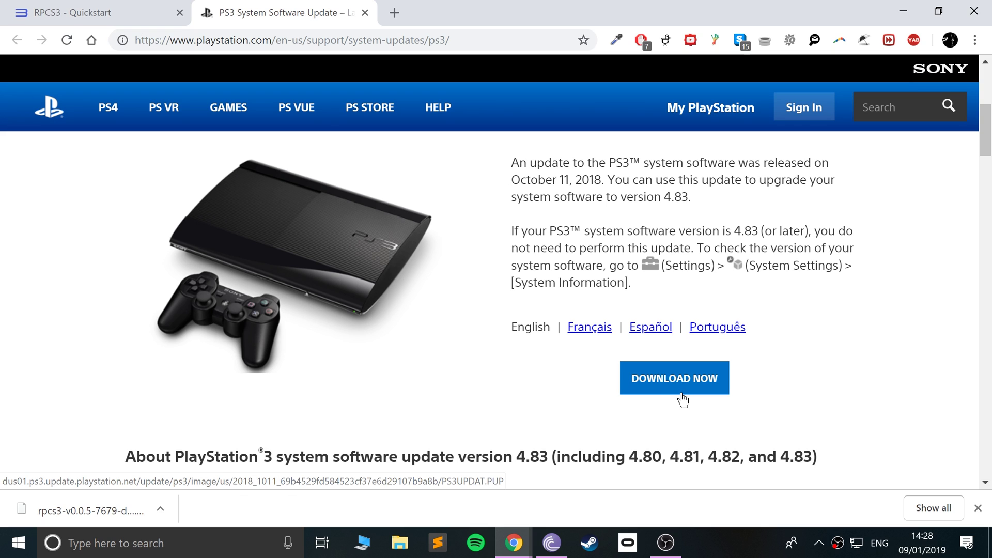
{"action": "left_click", "coordinate": [683, 396]}
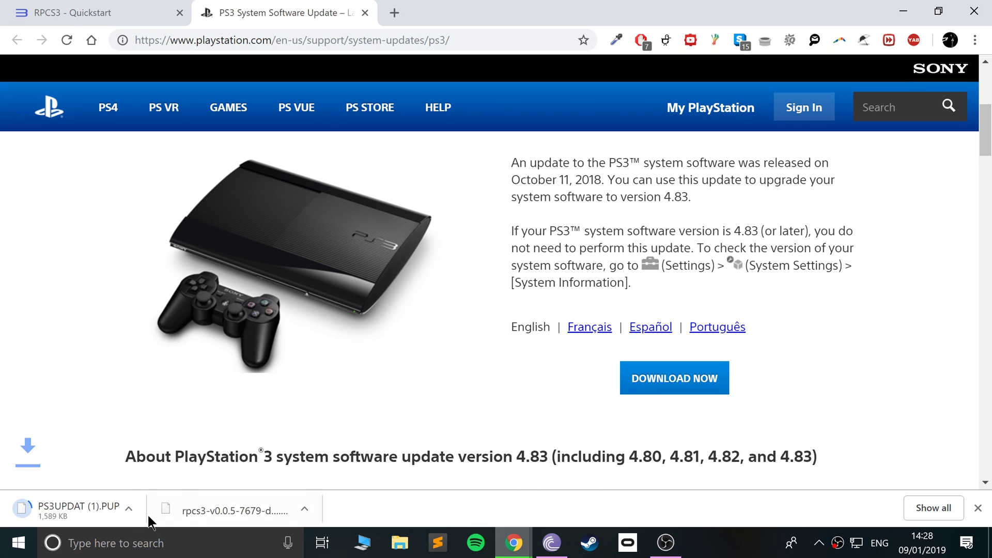
{"action": "left_click", "coordinate": [158, 509]}
{"action": "left_click", "coordinate": [164, 481]}
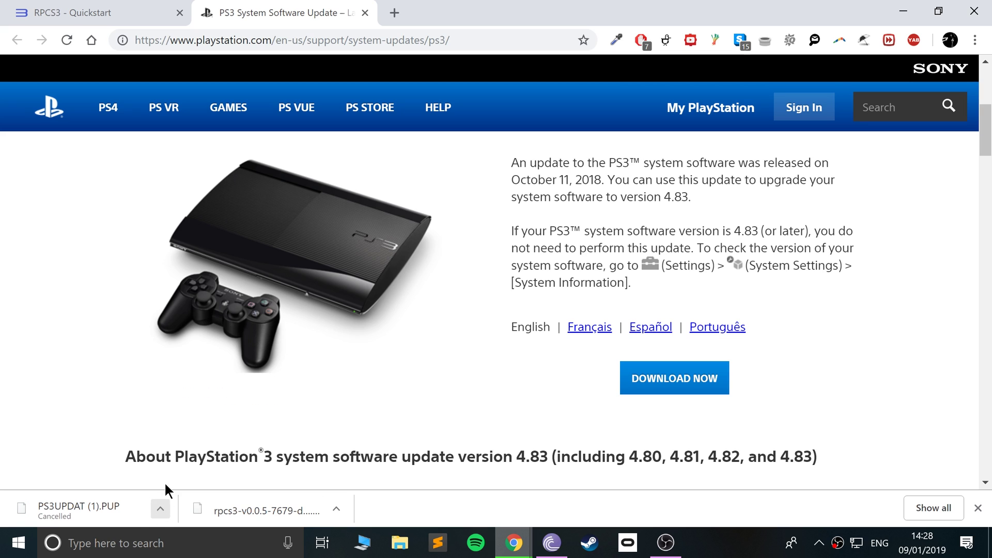
{"action": "left_click", "coordinate": [142, 20]}
{"action": "scroll", "coordinate": [420, 299], "scroll_direction": "down", "scroll_amount": 2}
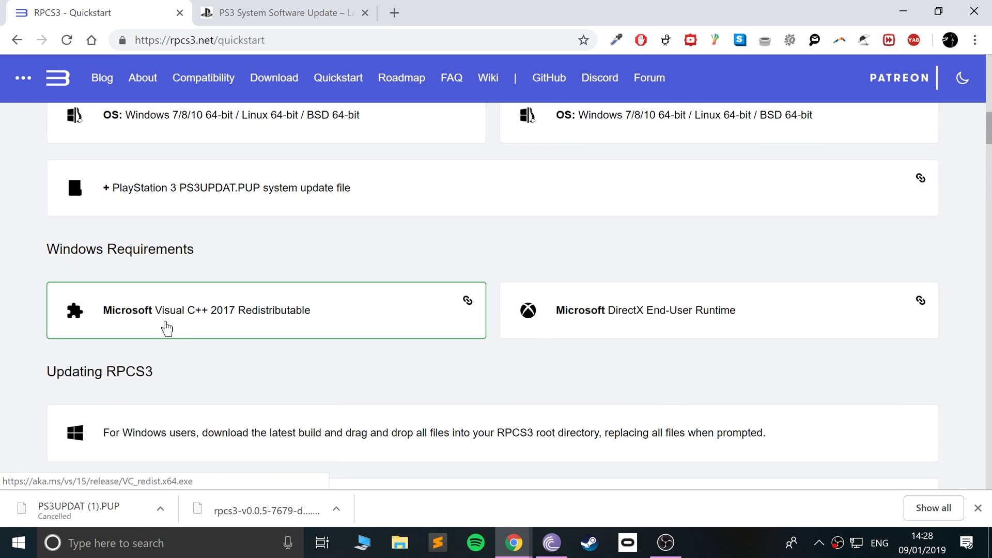
- Start the Visual C++ 2017 Redistributable download, then cancel vc_redist.x64 (1).exe
{"action": "left_click", "coordinate": [110, 318]}
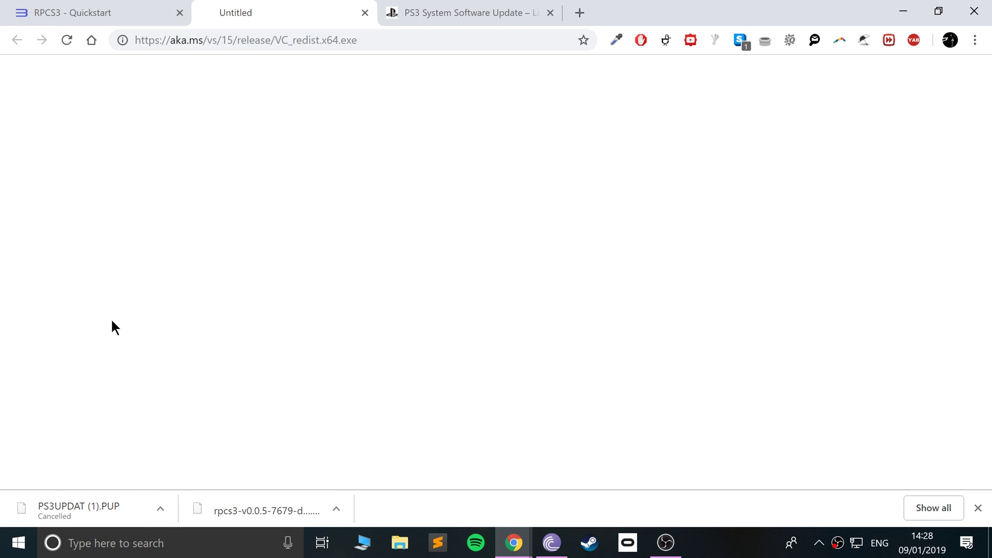
{"action": "left_click", "coordinate": [157, 510]}
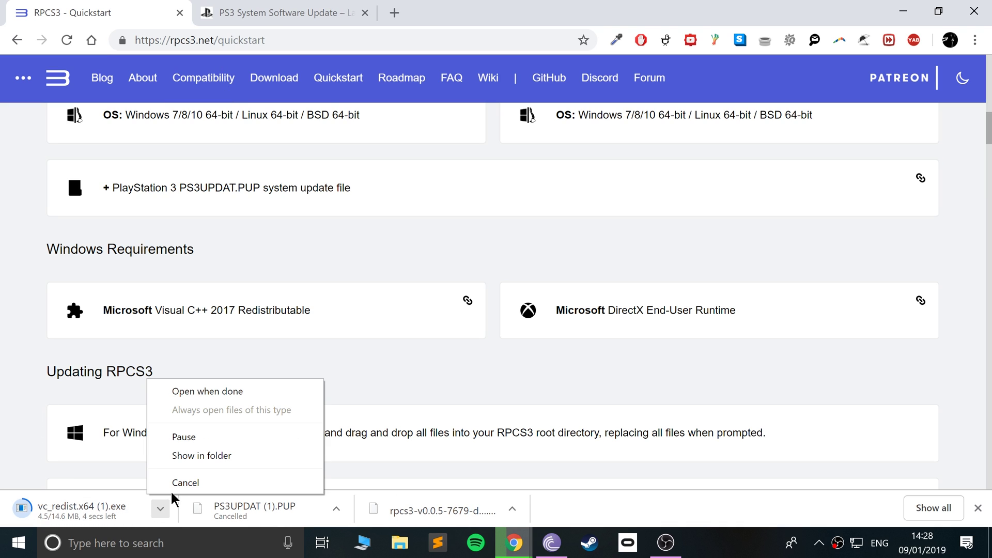
{"action": "left_click", "coordinate": [174, 478]}
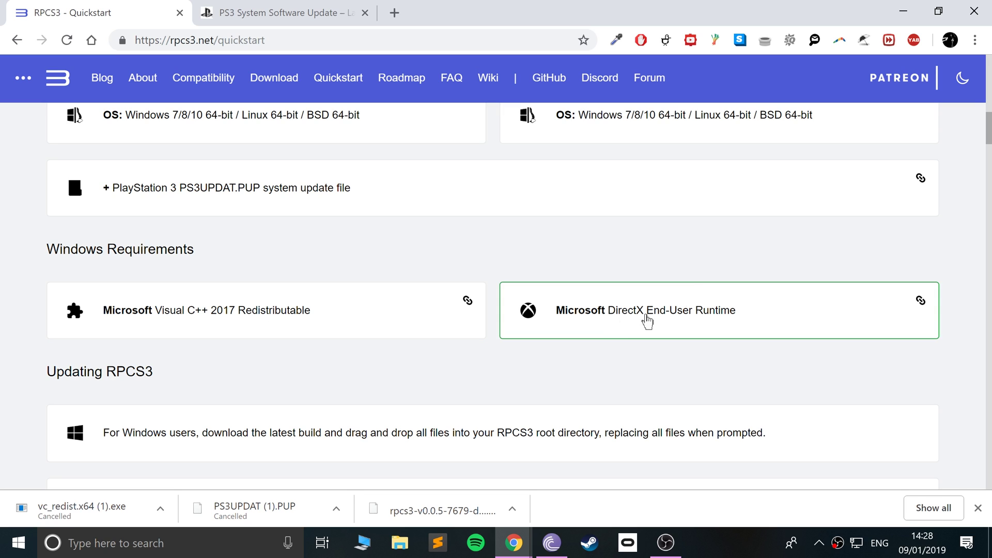
- Download dxwebsetup (1).exe, declining the MSN/Bing add-on, then return to the Quickstart guide
{"action": "left_click", "coordinate": [687, 317]}
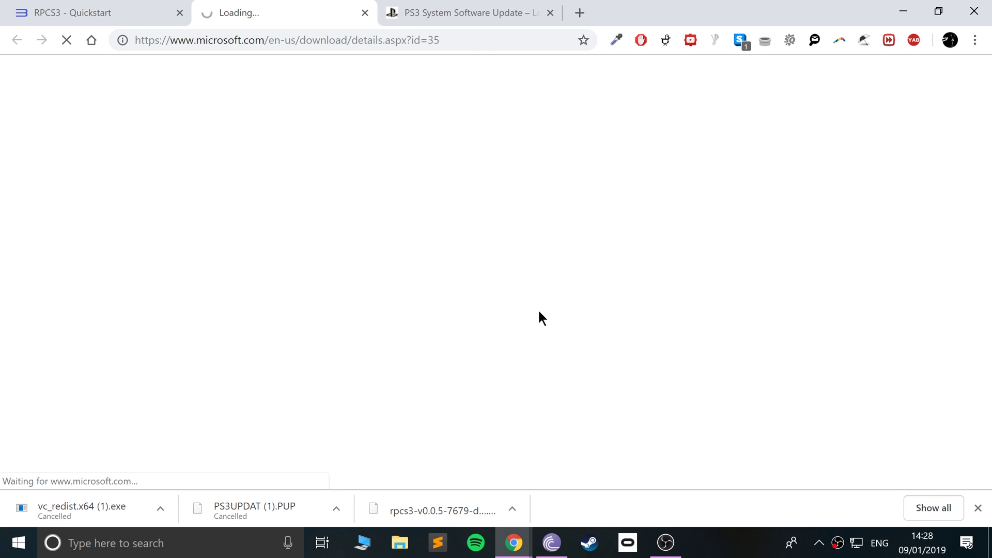
{"action": "scroll", "coordinate": [172, 237], "scroll_direction": "down", "scroll_amount": 5}
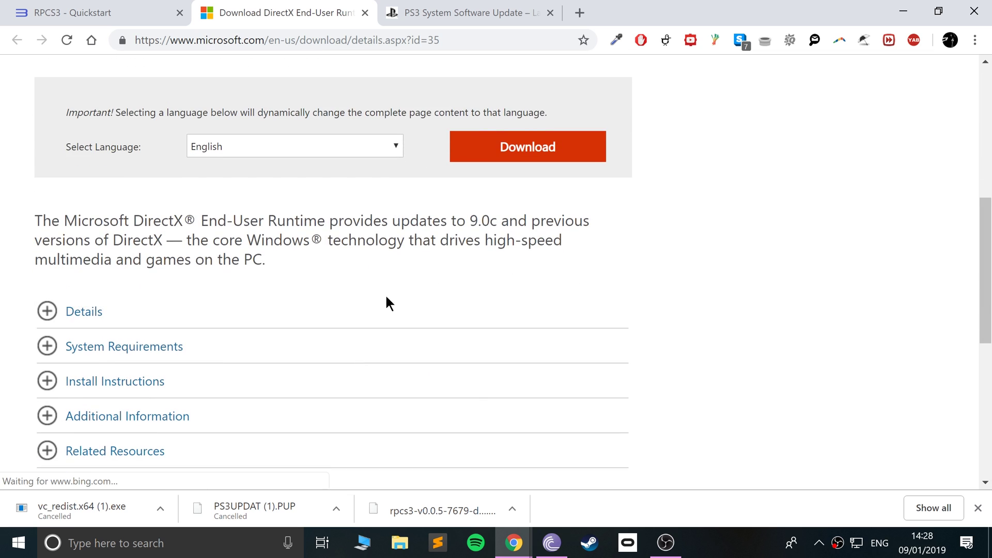
{"action": "left_click", "coordinate": [485, 150]}
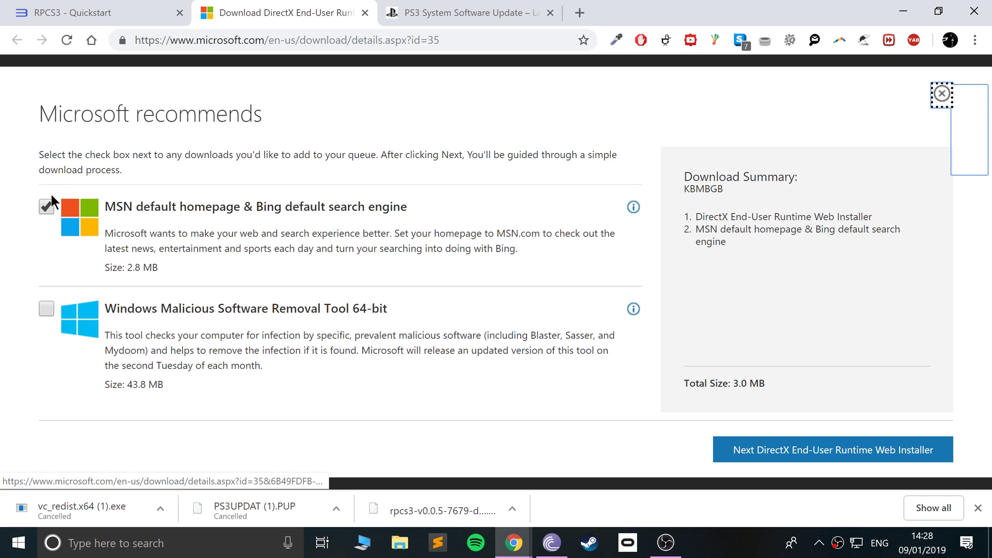
{"action": "left_click", "coordinate": [46, 207]}
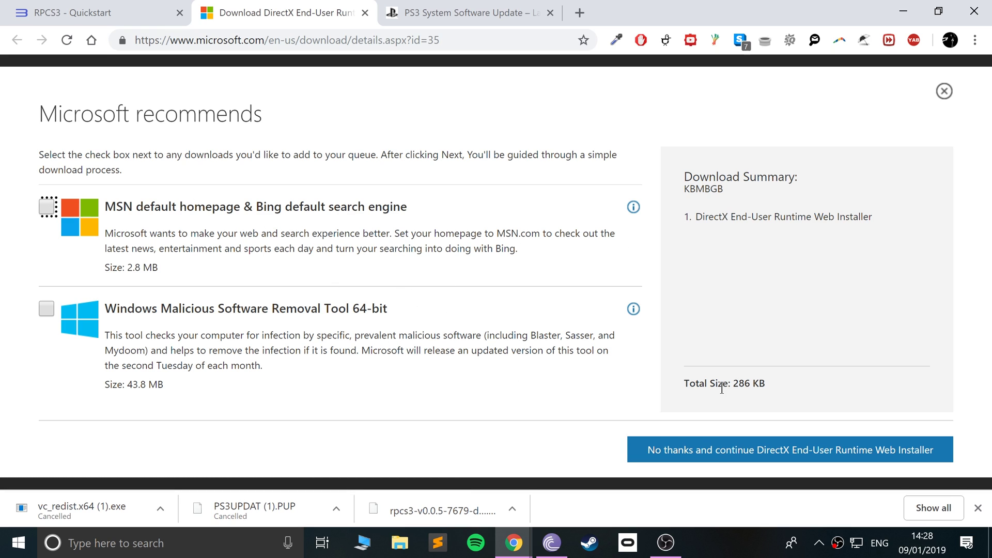
{"action": "left_click", "coordinate": [770, 454]}
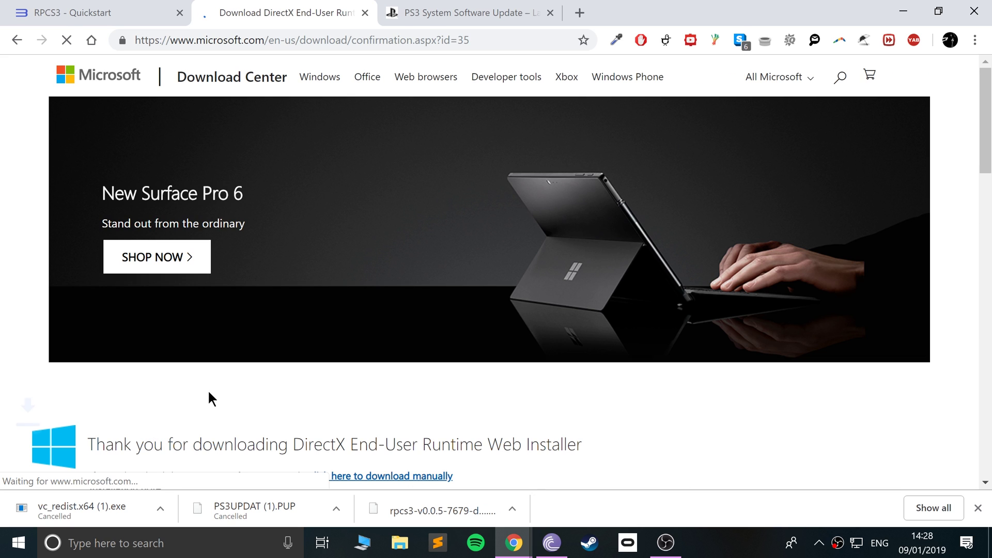
{"action": "scroll", "coordinate": [206, 402], "scroll_direction": "down", "scroll_amount": 3}
{"action": "left_click", "coordinate": [160, 509]}
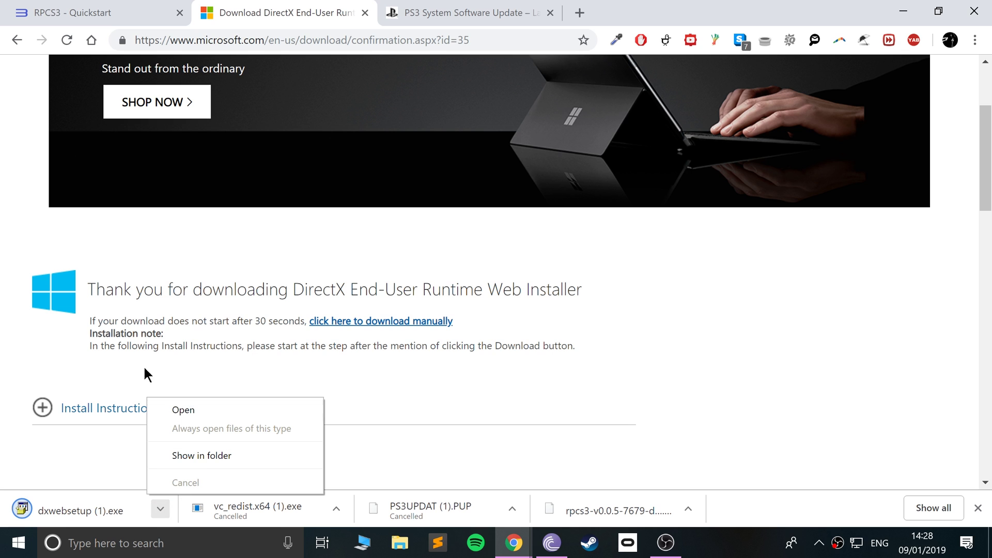
{"action": "left_click", "coordinate": [116, 231]}
{"action": "left_click", "coordinate": [169, 17]}
{"action": "scroll", "coordinate": [214, 284], "scroll_direction": "down", "scroll_amount": 5}
{"action": "scroll", "coordinate": [220, 288], "scroll_direction": "down", "scroll_amount": 12}
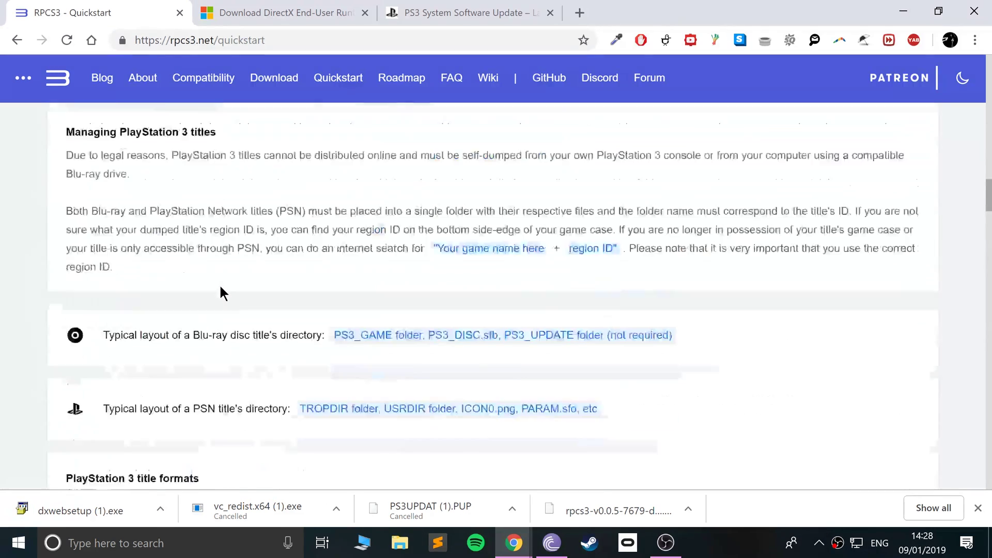
- Scroll the Quickstart page back to the top and close the Chrome window
{"action": "scroll", "coordinate": [220, 292], "scroll_direction": "up", "scroll_amount": 20}
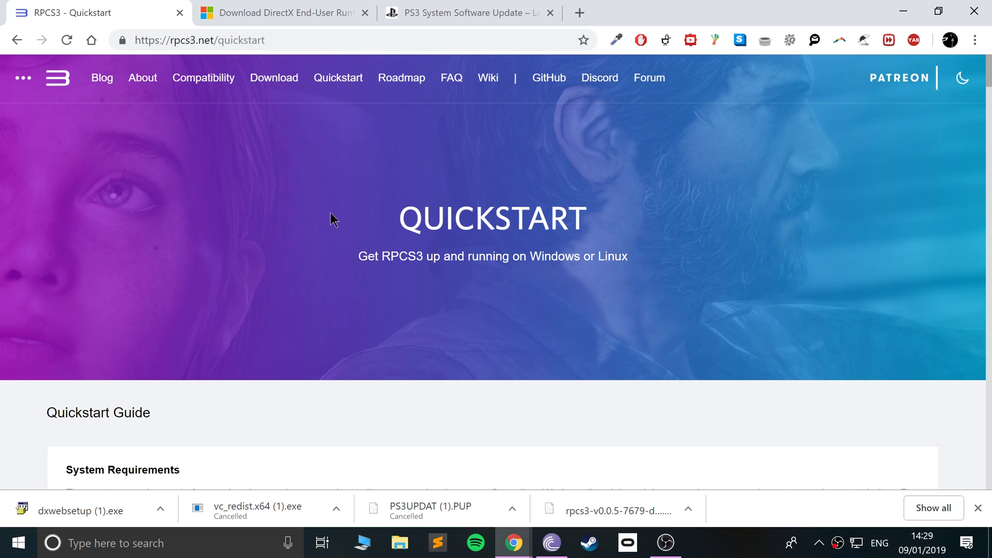
{"action": "left_click", "coordinate": [974, 10]}
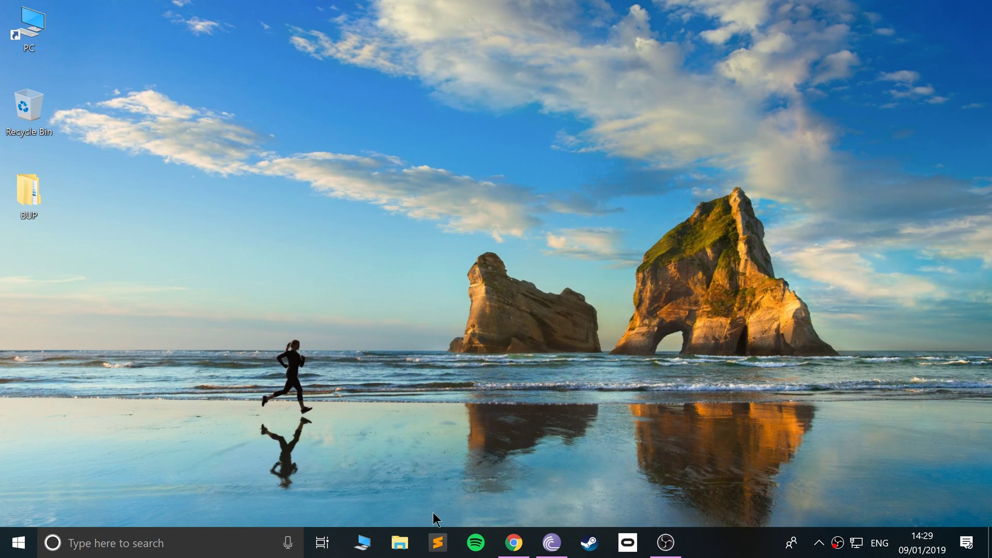
- Open the Chrome downloads folder on Local Disk Downloads (E:) in File Explorer
{"action": "left_click", "coordinate": [399, 541]}
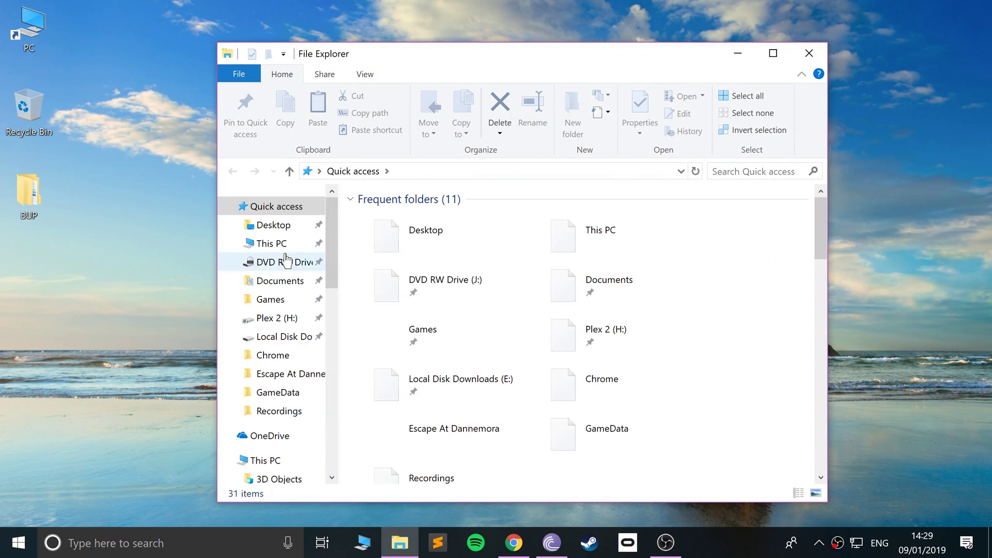
{"action": "left_click", "coordinate": [282, 339]}
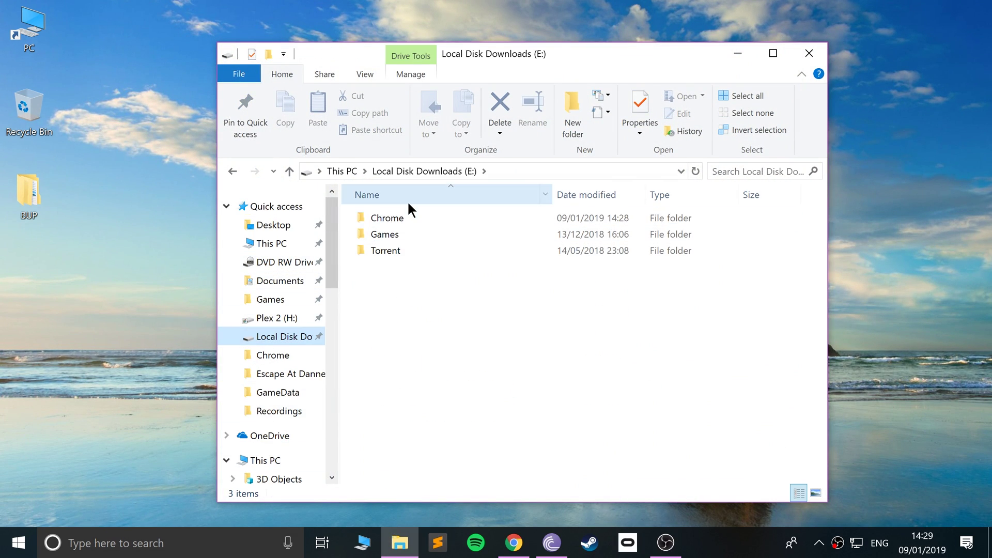
{"action": "double_click", "coordinate": [402, 216]}
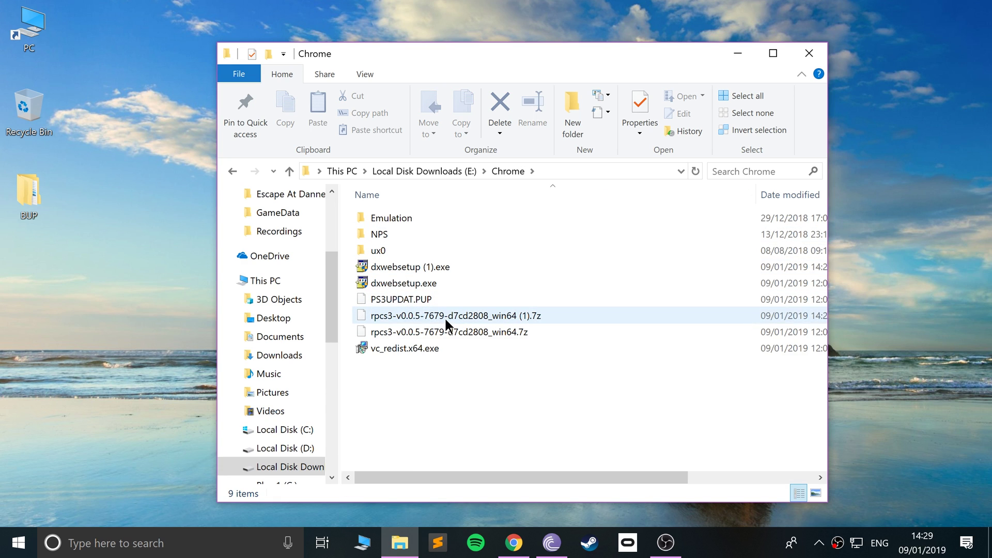
- Delete the duplicates dxwebsetup (1).exe and rpcs3 (1).7z to the Recycle Bin
{"action": "left_click", "coordinate": [422, 266]}
{"action": "key", "text": "Delete"}
{"action": "key", "text": "Return"}
{"action": "left_click", "coordinate": [420, 299]}
{"action": "key", "text": "Delete"}
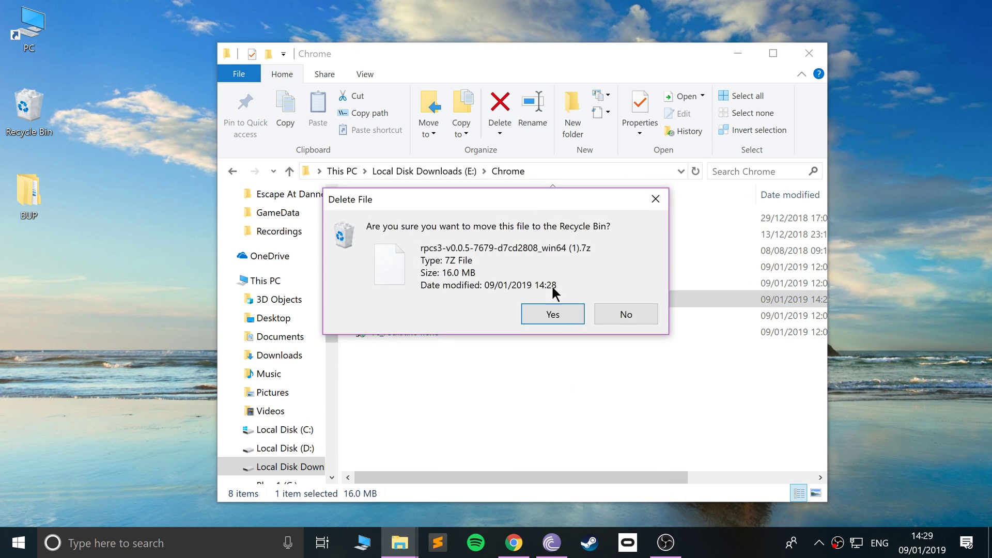
{"action": "key", "text": "Return"}
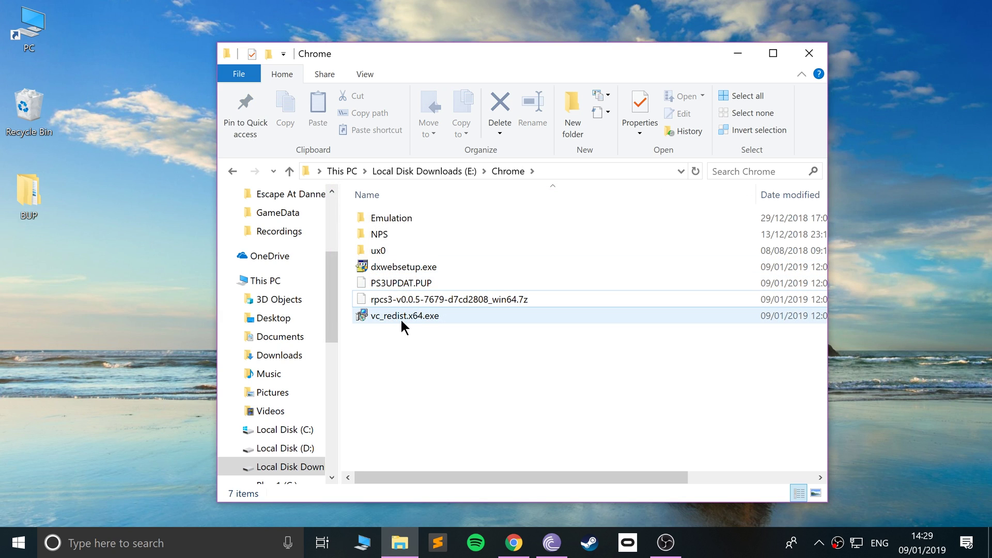
{"action": "mouse_move", "coordinate": [402, 319]}
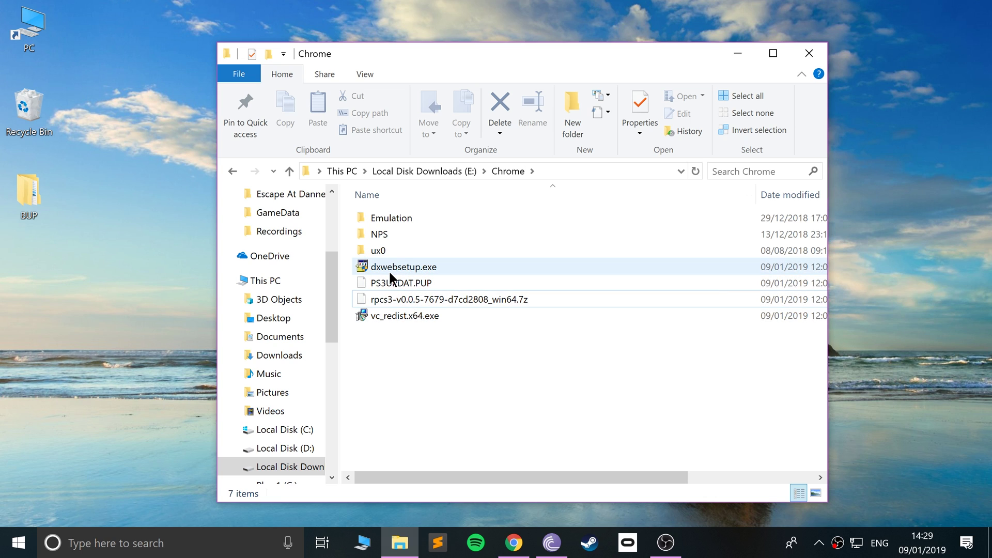
- Extract rpcs3-v0.0.5-7679-d7cd2808_win64.7z into E:\Chrome with 7-Zip Extract Here, then switch to Chrome
{"action": "mouse_move", "coordinate": [389, 270]}
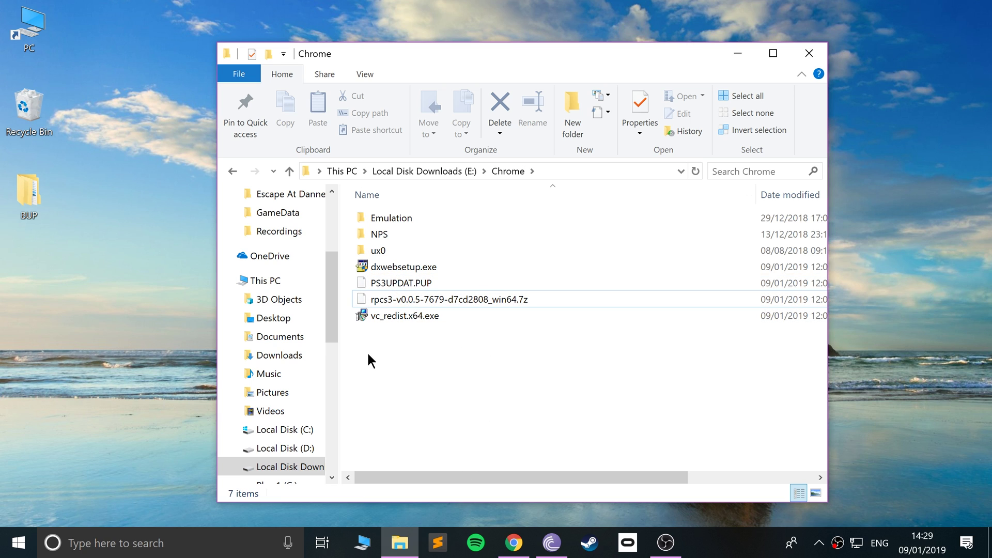
{"action": "right_click", "coordinate": [395, 304]}
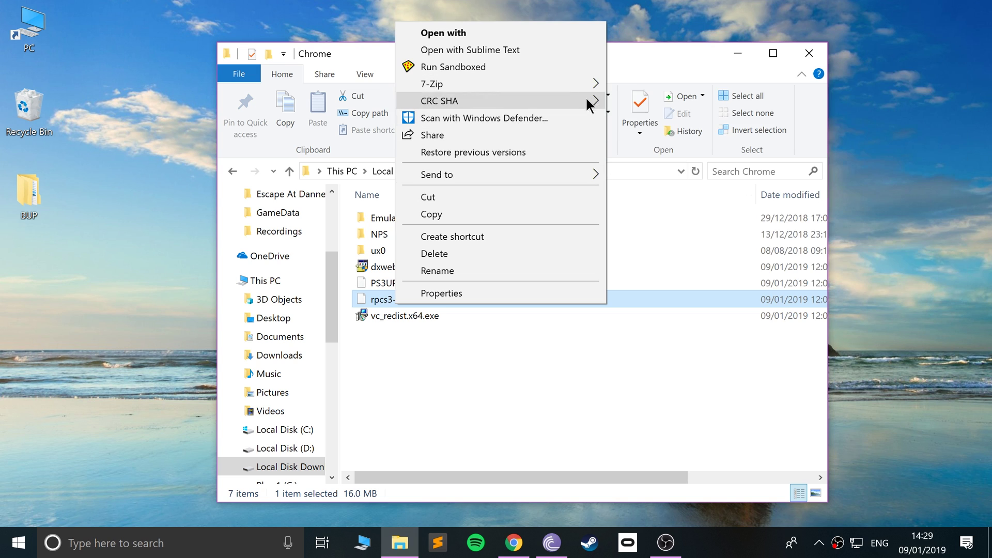
{"action": "left_click", "coordinate": [540, 330]}
{"action": "right_click", "coordinate": [476, 297]}
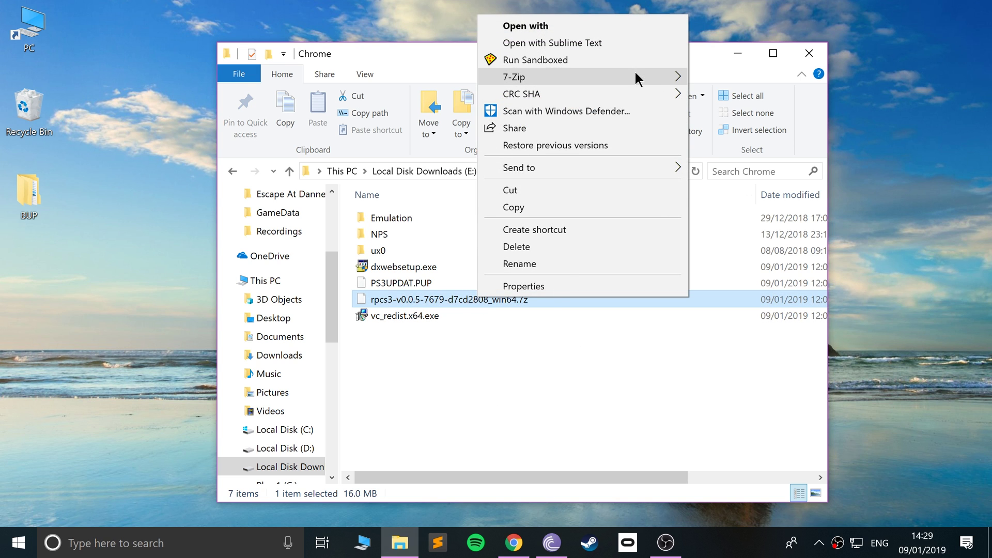
{"action": "mouse_move", "coordinate": [635, 73]}
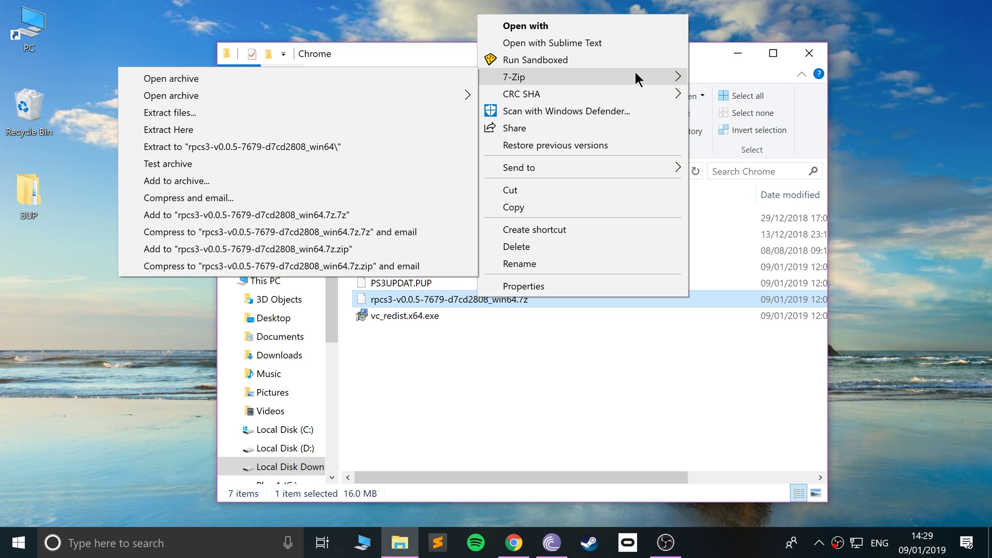
{"action": "left_click", "coordinate": [240, 136]}
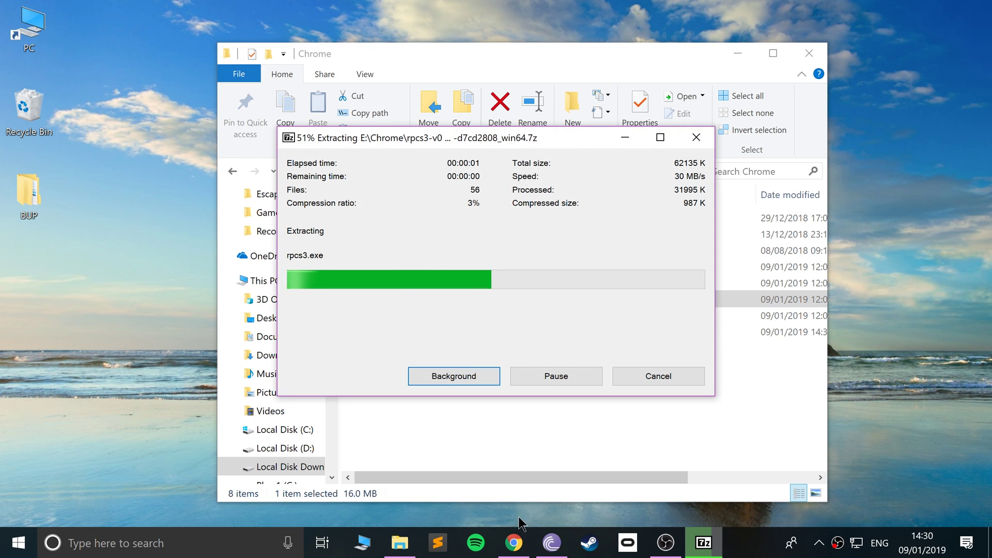
{"action": "left_click", "coordinate": [513, 540]}
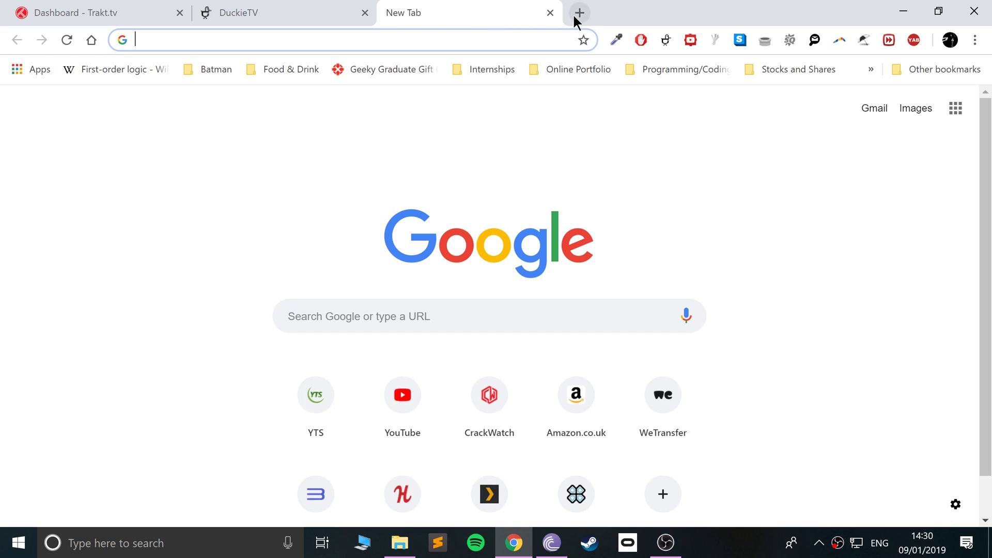
- Search '7zip' in a new tab, open the 7-zip.org download page, then close that tab
{"action": "left_click", "coordinate": [574, 16]}
{"action": "type", "text": "z"}
{"action": "key", "text": "BackSpace"}
{"action": "type", "text": "7zip"}
{"action": "key", "text": "Return"}
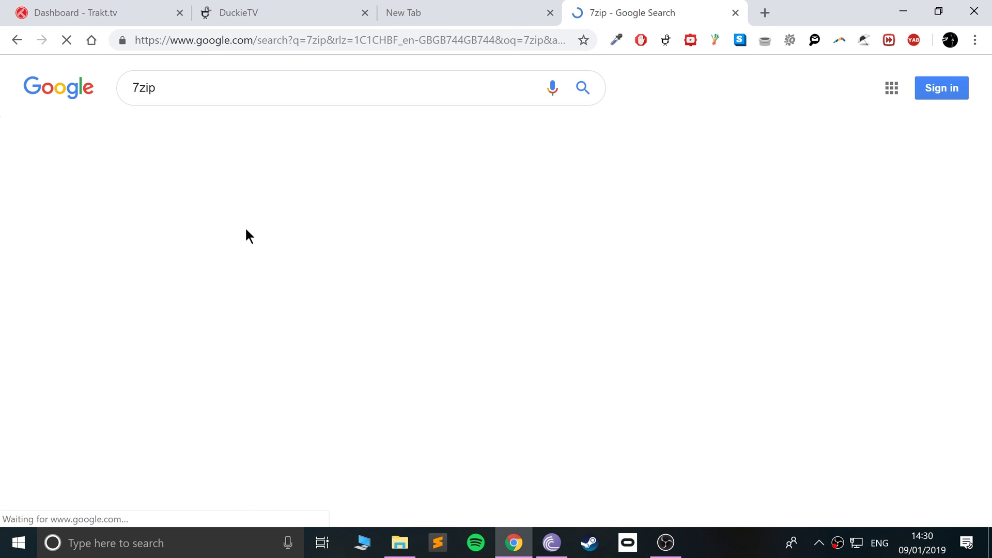
{"action": "left_click", "coordinate": [235, 202]}
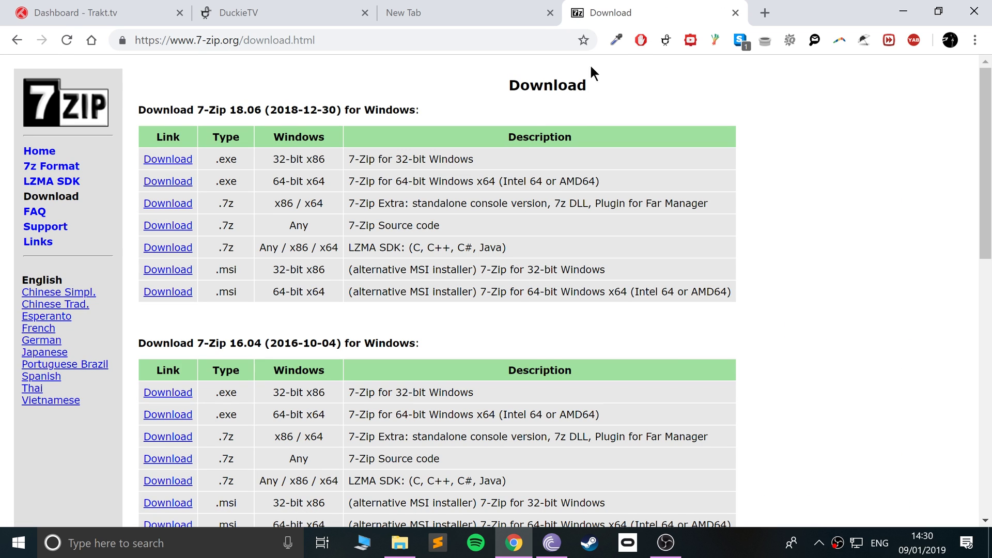
{"action": "middle_click", "coordinate": [639, 11]}
- Return to File Explorer, open the extracted rpcs3 folder and launch rpcs3.exe
{"action": "left_click", "coordinate": [904, 9]}
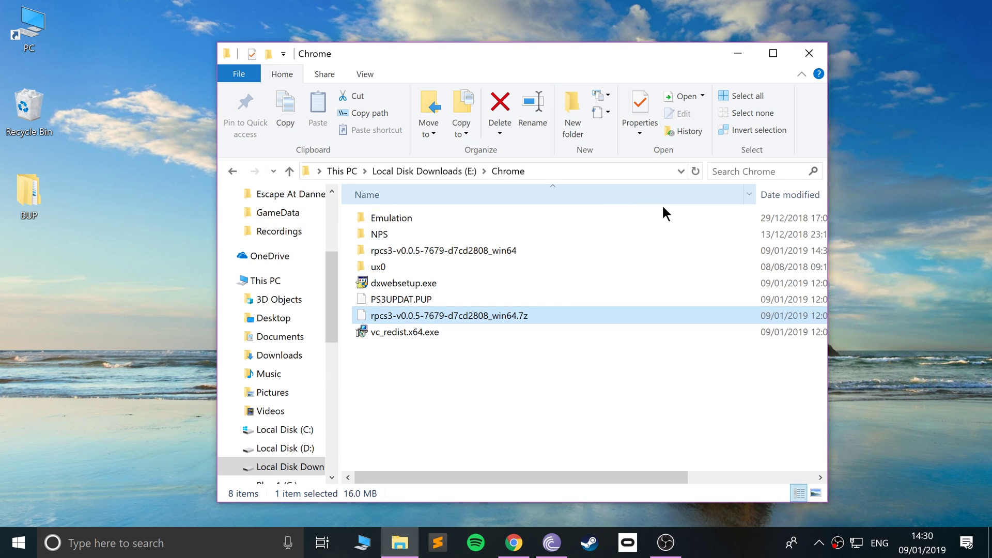
{"action": "key", "text": "Up"}
{"action": "key", "text": "Up"}
{"action": "key", "text": "Up"}
{"action": "key", "text": "Up"}
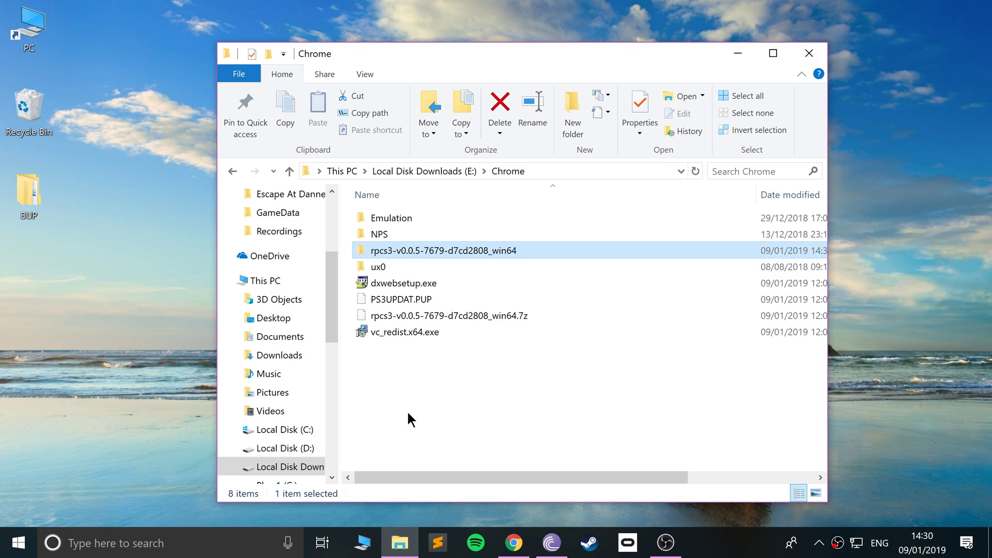
{"action": "key", "text": "Return"}
{"action": "key", "text": "Down"}
{"action": "key", "text": "Down"}
{"action": "key", "text": "Down"}
{"action": "key", "text": "Down"}
{"action": "key", "text": "Down"}
{"action": "key", "text": "Down"}
{"action": "key", "text": "Down"}
{"action": "key", "text": "Down"}
{"action": "key", "text": "Down"}
{"action": "key", "text": "Down"}
{"action": "key", "text": "Down"}
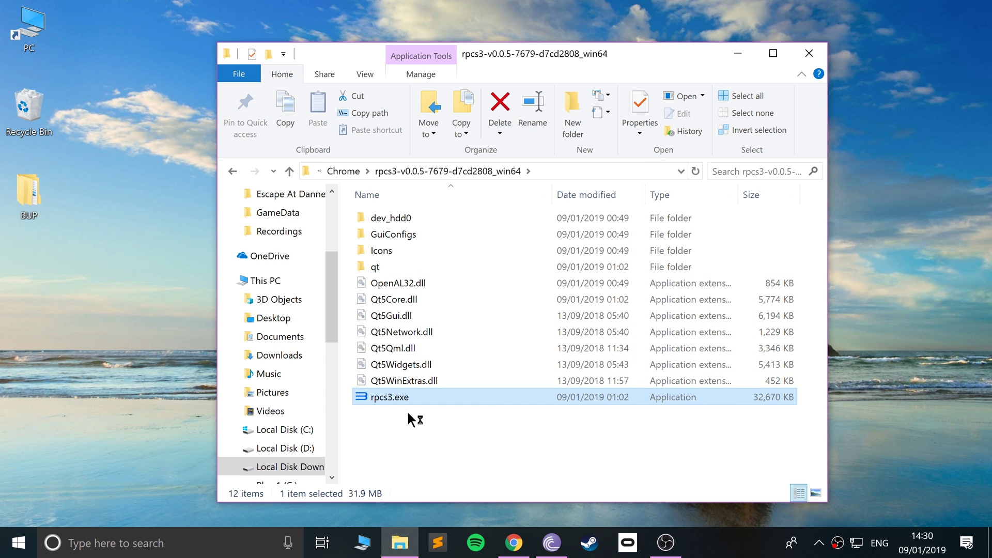
{"action": "key", "text": "Return"}
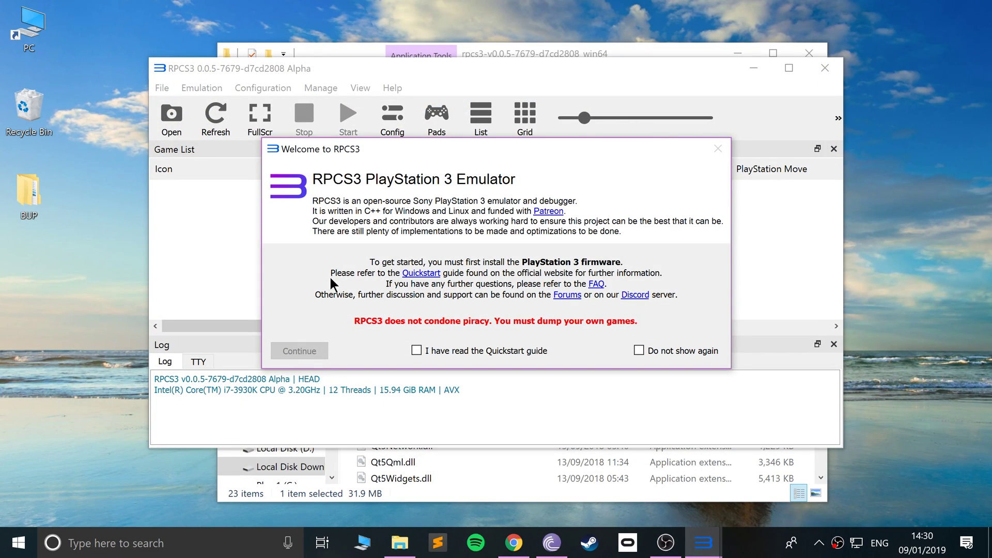
- Tick 'I have read the Quickstart guide', continue past the welcome screen, and open Configuration
{"action": "left_click", "coordinate": [446, 356]}
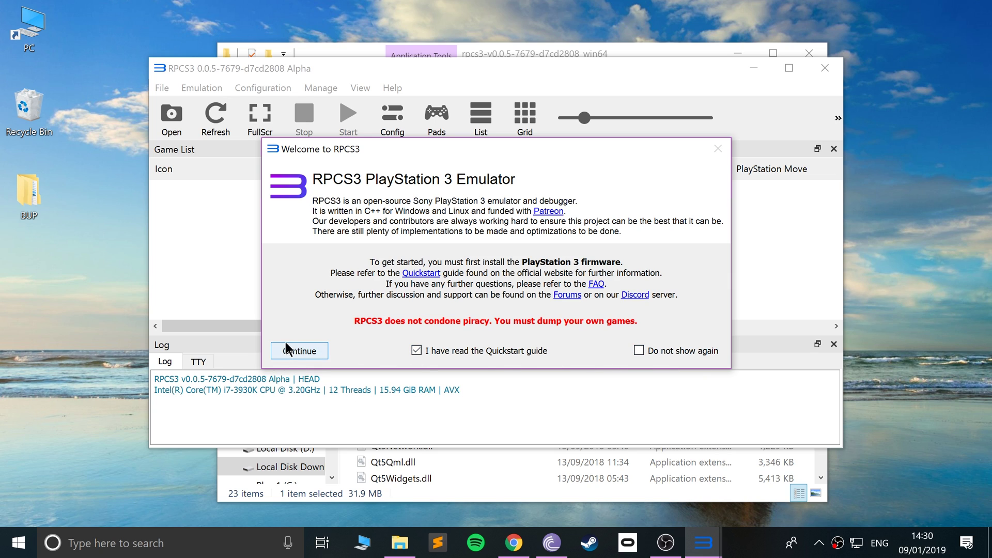
{"action": "left_click", "coordinate": [283, 353]}
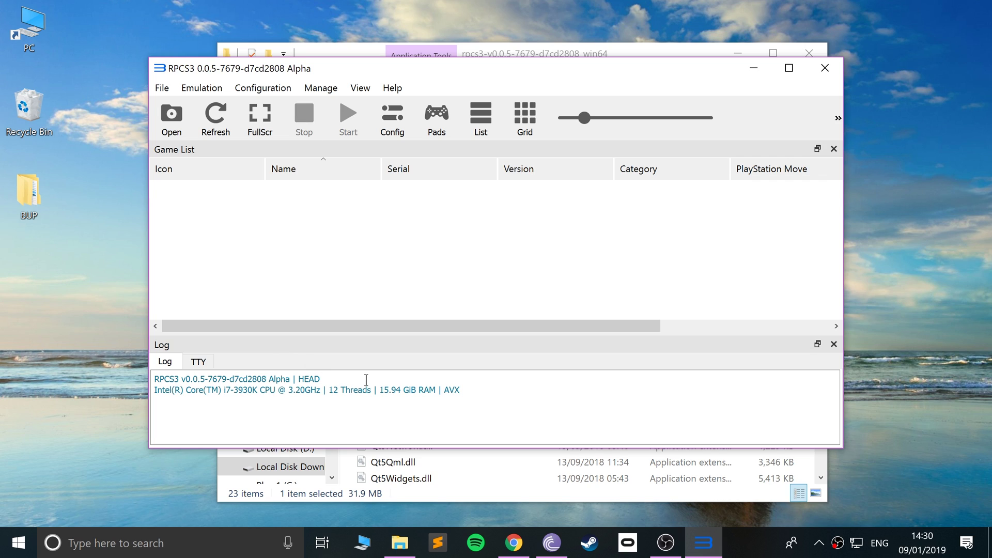
{"action": "left_click", "coordinate": [271, 86]}
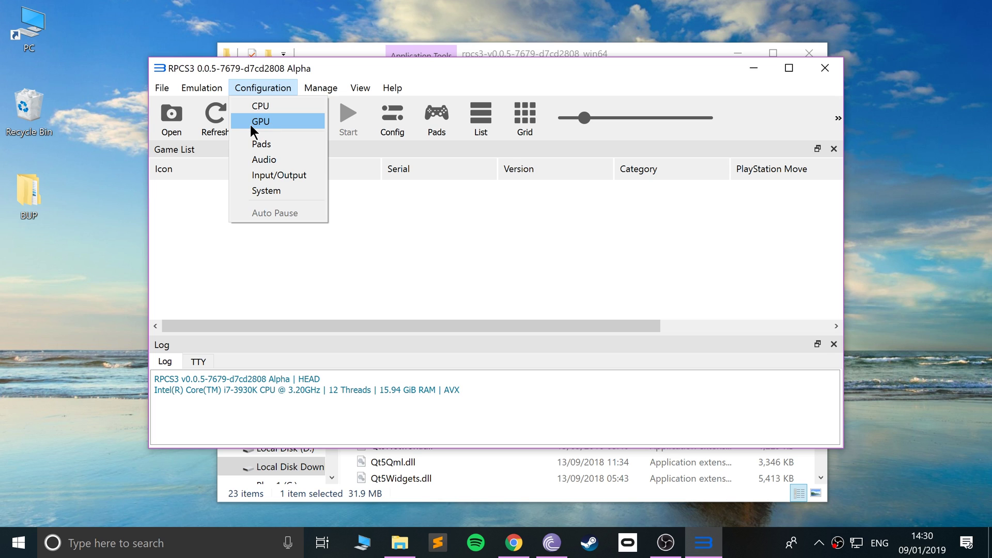
- On the GPU tab, set the renderer to Vulkan and keep 1280x720 as default resolution
{"action": "left_click", "coordinate": [250, 122]}
{"action": "left_click", "coordinate": [275, 76]}
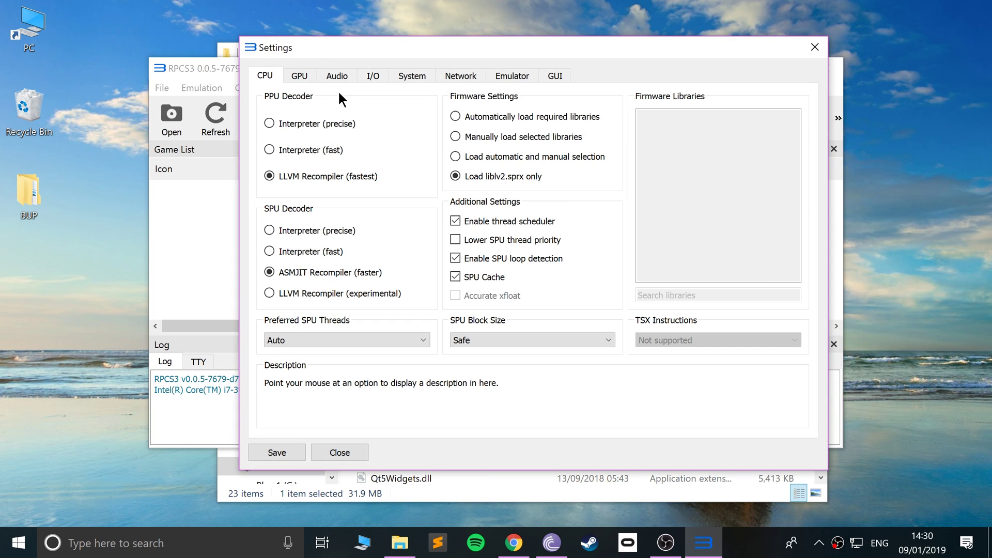
{"action": "left_click", "coordinate": [310, 75]}
{"action": "left_click", "coordinate": [306, 118]}
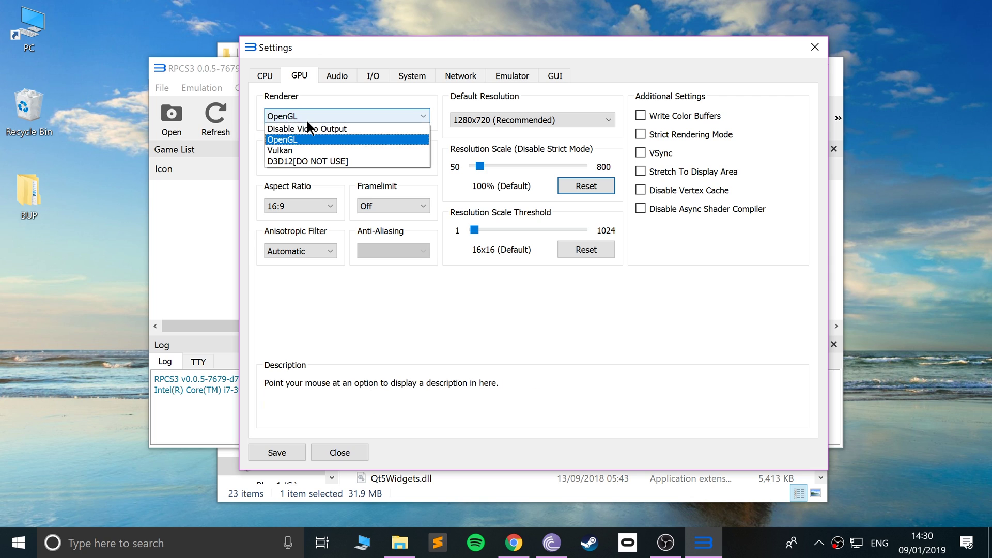
{"action": "left_click", "coordinate": [326, 150]}
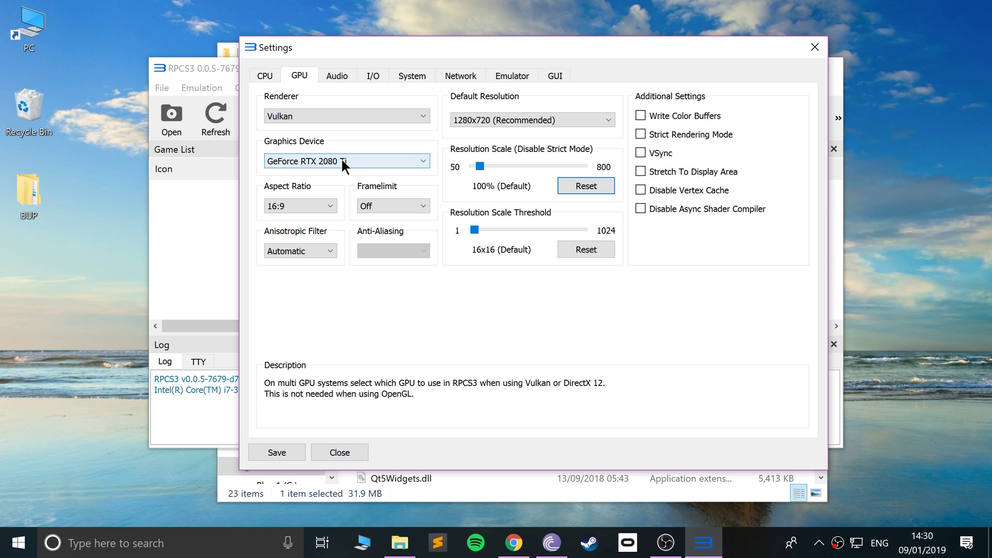
{"action": "left_click", "coordinate": [302, 115]}
{"action": "left_click", "coordinate": [326, 109]}
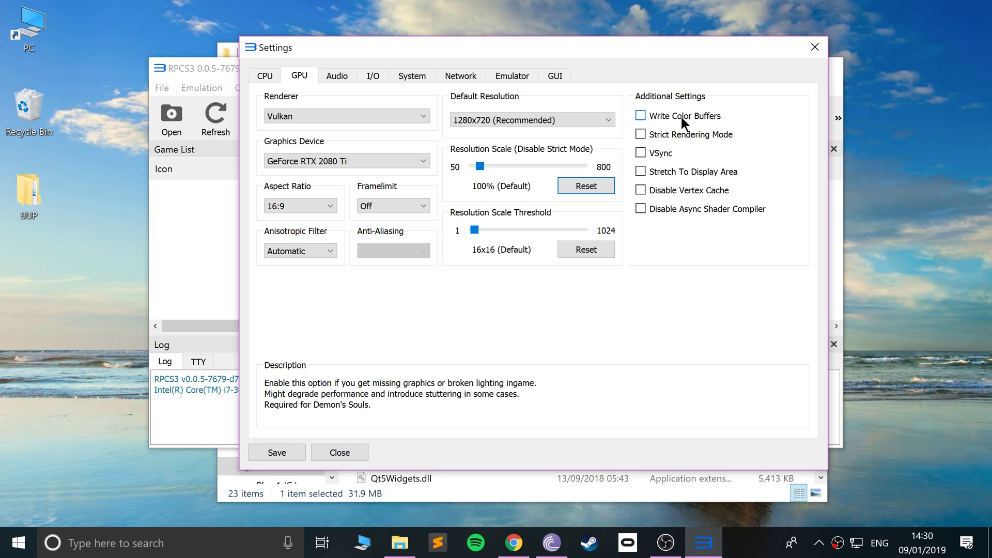
{"action": "left_click", "coordinate": [525, 124]}
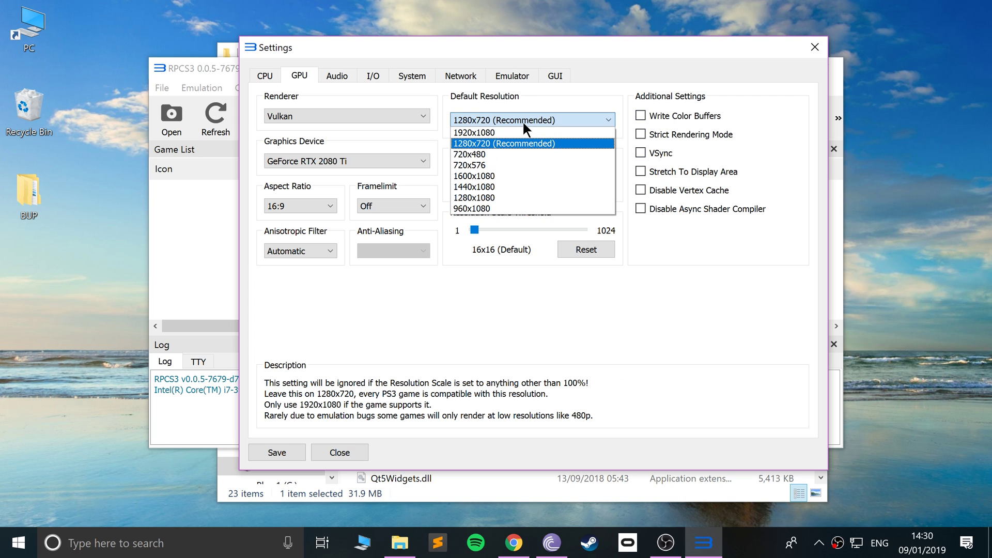
{"action": "left_click", "coordinate": [355, 299]}
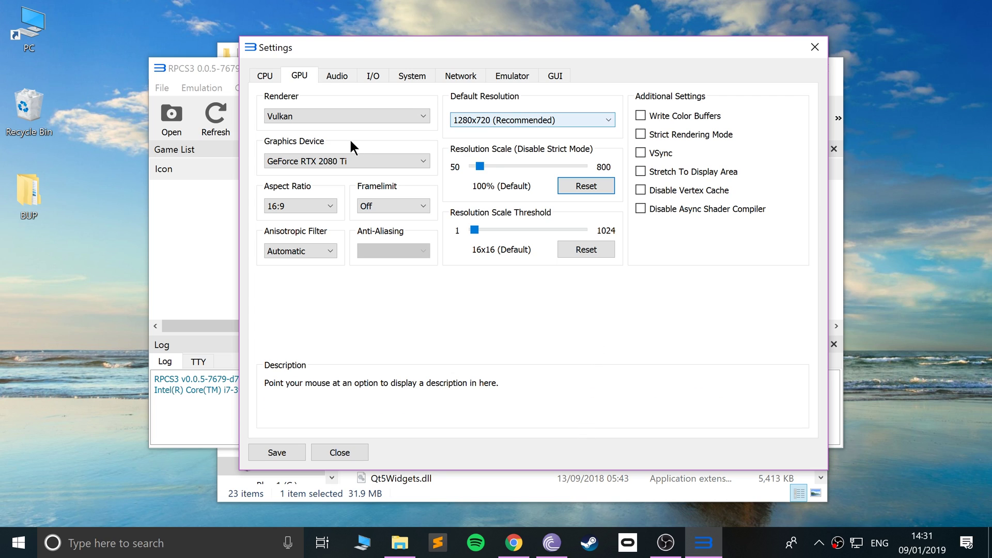
- Review the Audio, I/O, System, Emulator and Interface tabs, then close Settings
{"action": "left_click", "coordinate": [343, 78]}
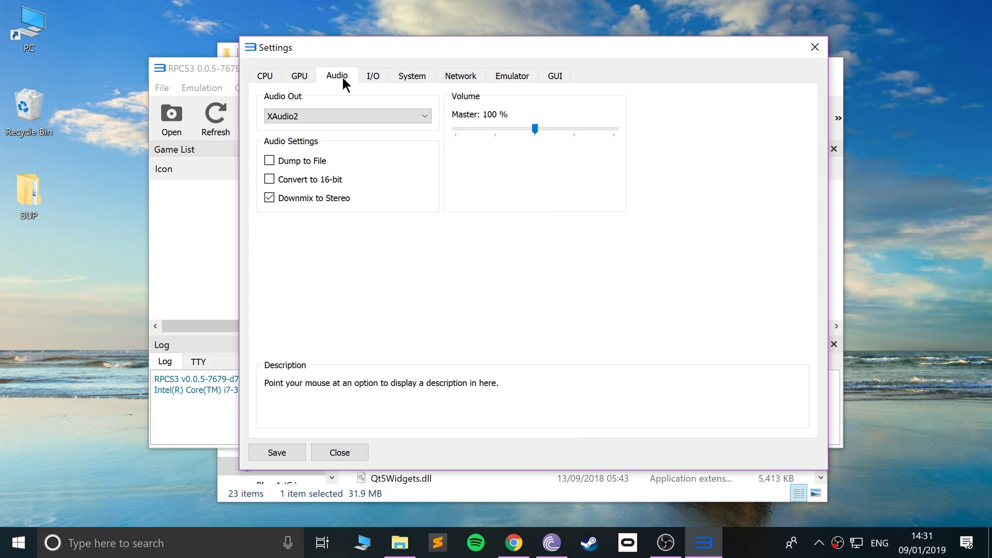
{"action": "left_click", "coordinate": [366, 73]}
{"action": "left_click", "coordinate": [406, 72]}
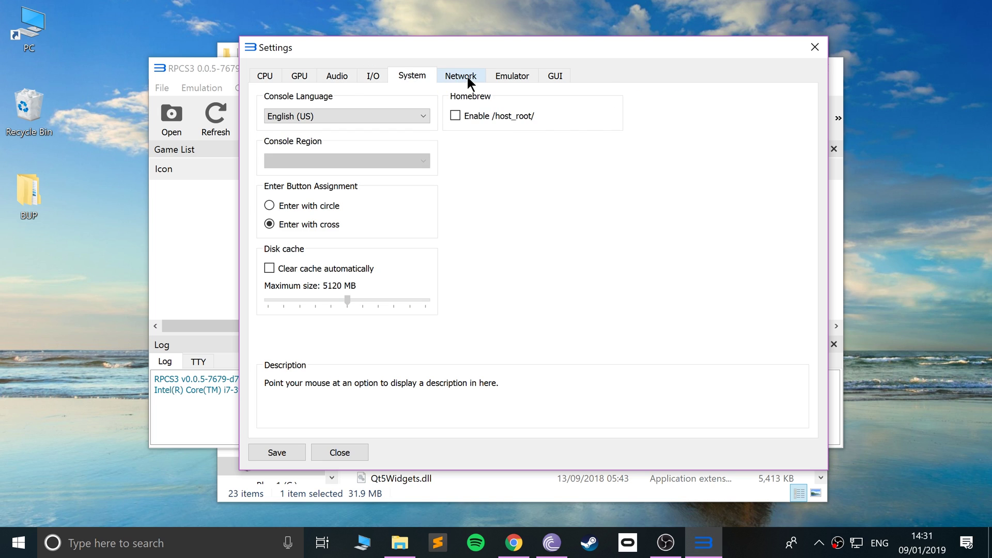
{"action": "left_click", "coordinate": [508, 76]}
{"action": "left_click", "coordinate": [560, 76]}
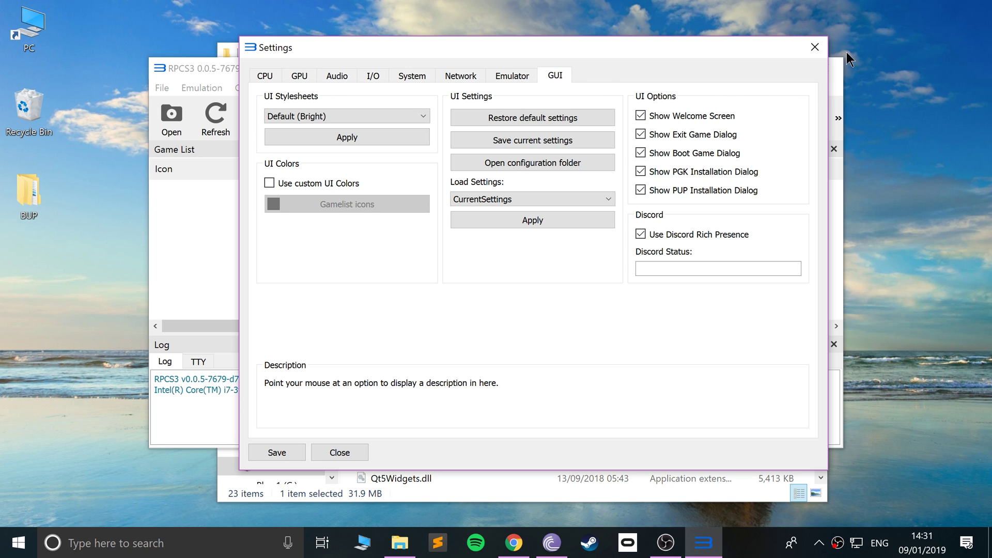
{"action": "left_click", "coordinate": [813, 50]}
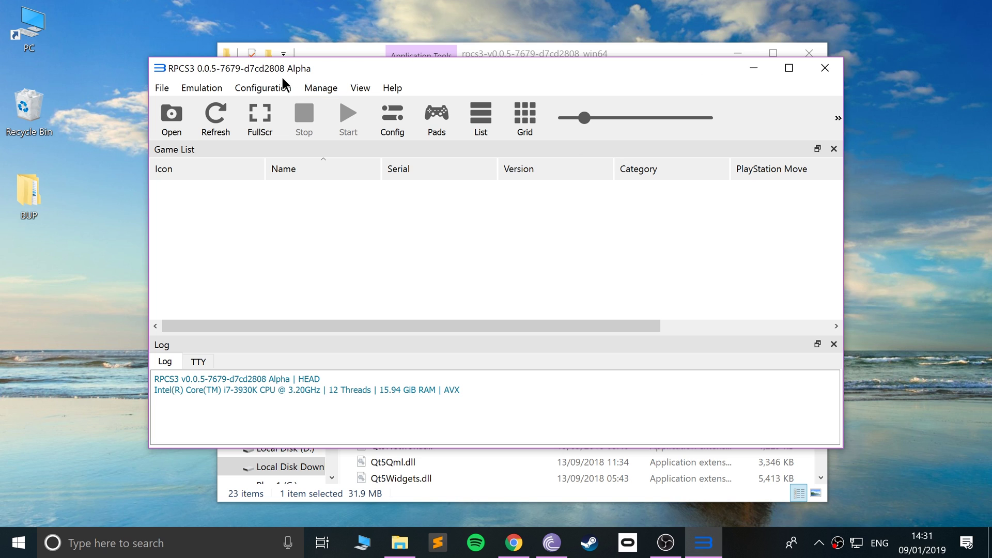
- Open the Gamepads settings and look through the Player 2–7 tabs before returning to Player 1
{"action": "left_click", "coordinate": [268, 88]}
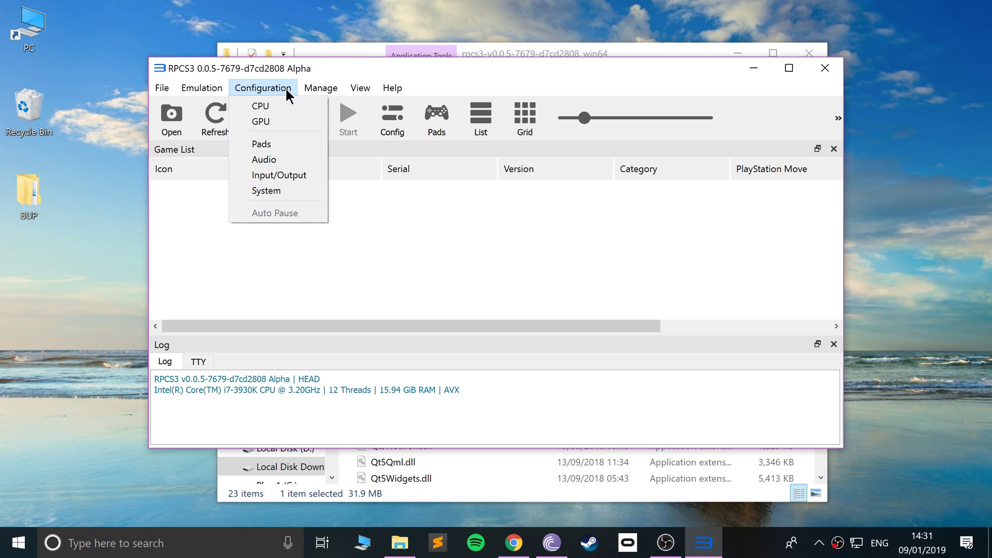
{"action": "left_click", "coordinate": [258, 145]}
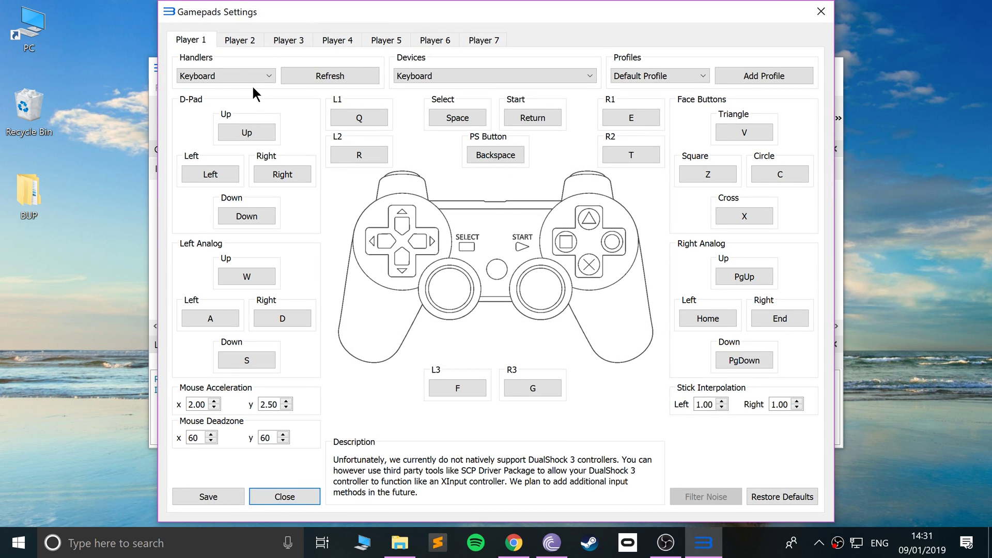
{"action": "left_click", "coordinate": [256, 41]}
{"action": "left_click", "coordinate": [292, 38]}
{"action": "left_click", "coordinate": [337, 40]}
{"action": "left_click", "coordinate": [386, 37]}
{"action": "left_click", "coordinate": [439, 40]}
{"action": "left_click", "coordinate": [497, 39]}
{"action": "left_click", "coordinate": [190, 40]}
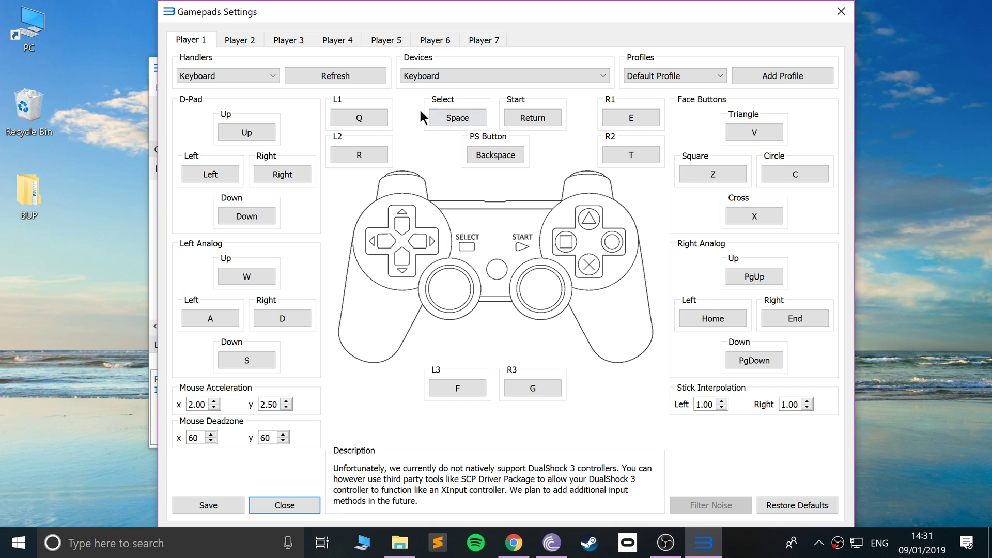
- Change Player 1's input handler from Keyboard to XInput
{"action": "left_click", "coordinate": [242, 71]}
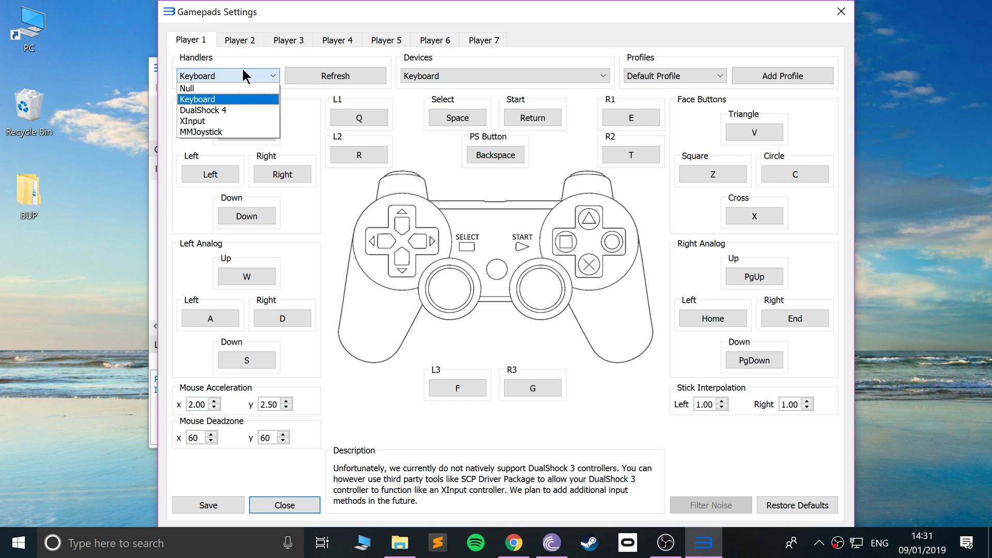
{"action": "left_click", "coordinate": [228, 103]}
{"action": "left_click", "coordinate": [268, 171]}
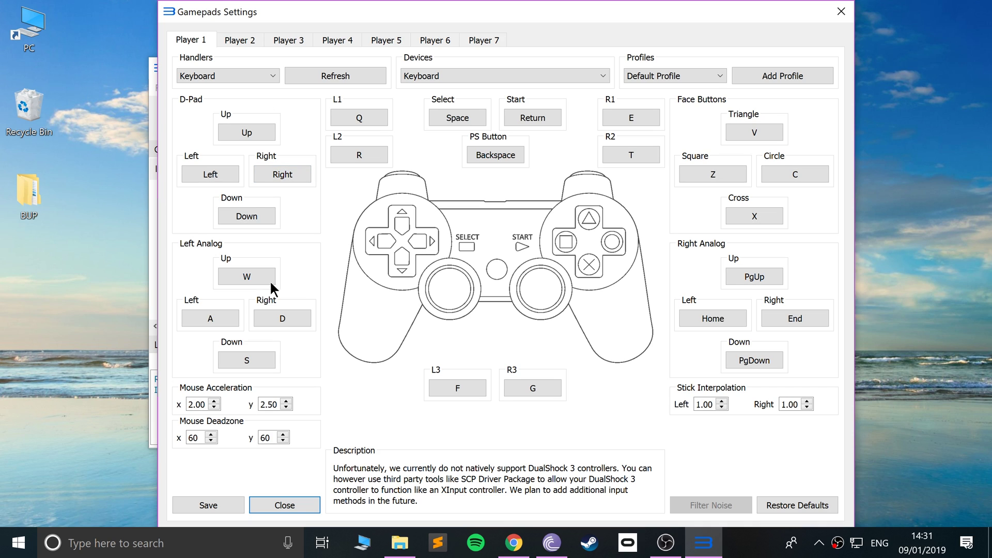
{"action": "left_click", "coordinate": [245, 73]}
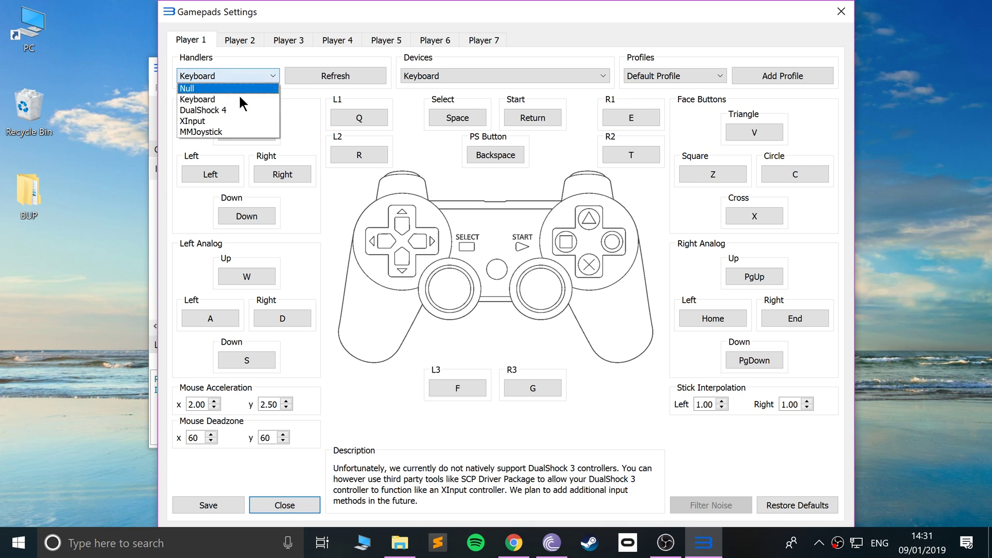
{"action": "left_click", "coordinate": [257, 120]}
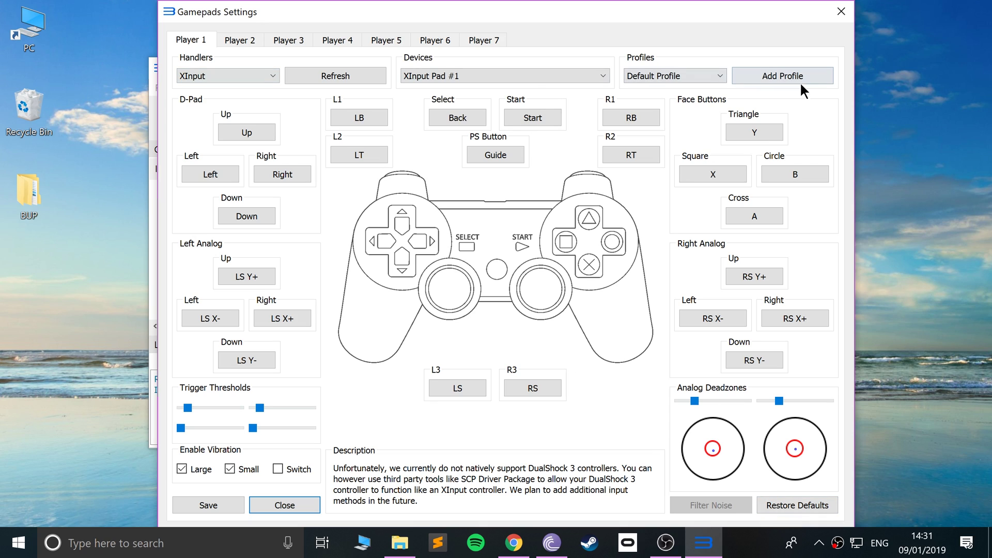